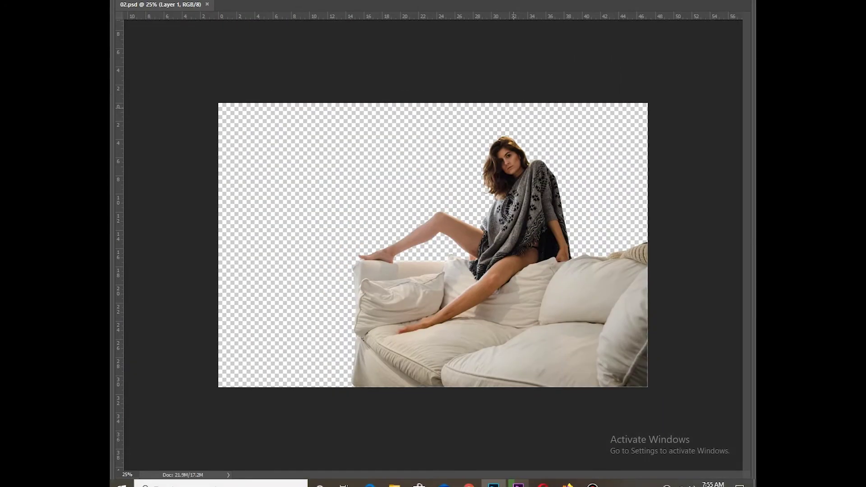
# Extend the canvas upward and paste the sunset beach photo into the composition.
pyautogui.hotkey('ctrl', 't')
pyautogui.moveTo(433, 104); pyautogui.dragTo(433, 47)
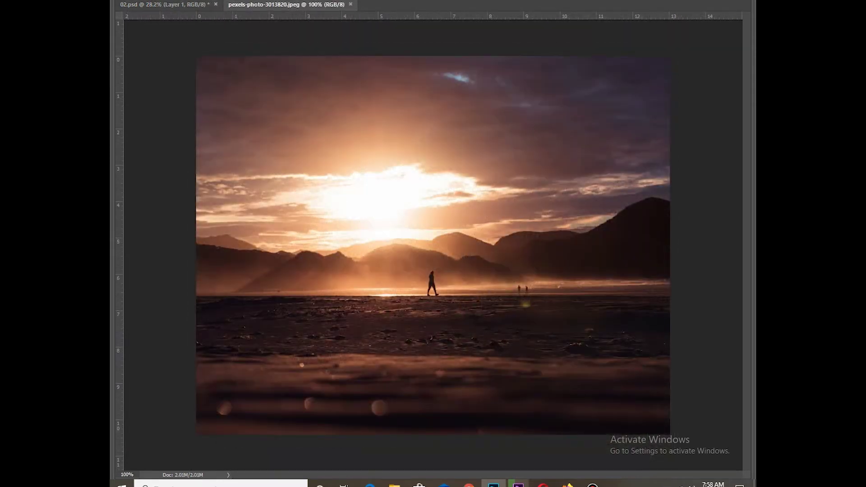
pyautogui.hotkey('ctrl', 'w')
pyautogui.hotkey('ctrl', 'v')
pyautogui.hotkey('ctrl', '-')
pyautogui.hotkey('ctrl', '-')
# Enlarge the pasted sunset to cover the canvas and place it behind the woman.
pyautogui.hotkey('ctrl', 't')
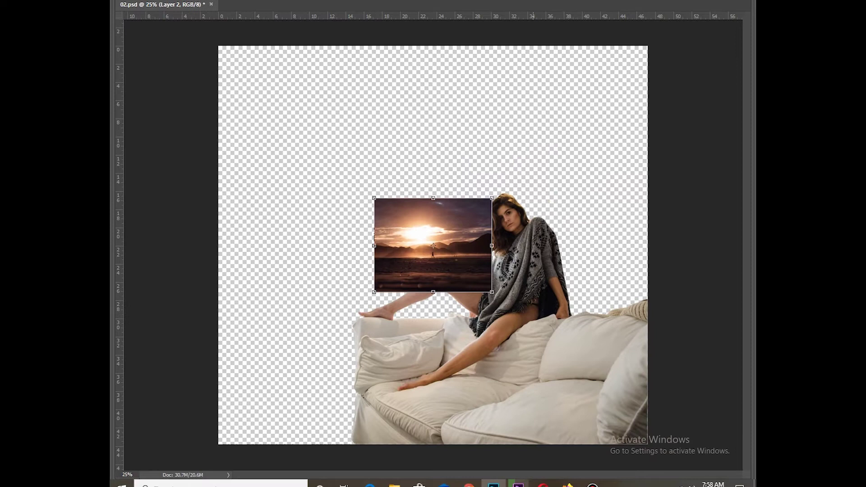
pyautogui.moveTo(473, 213); pyautogui.dragTo(605, 108)
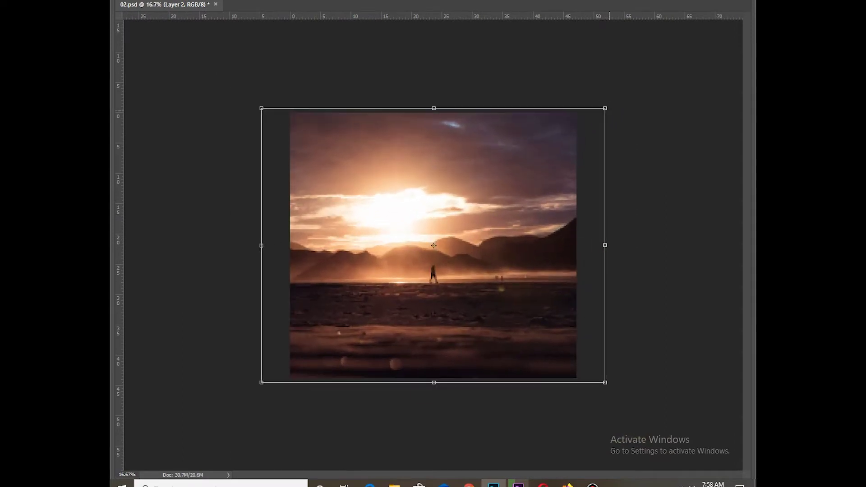
pyautogui.press('Return')
pyautogui.hotkey('ctrl', '[')
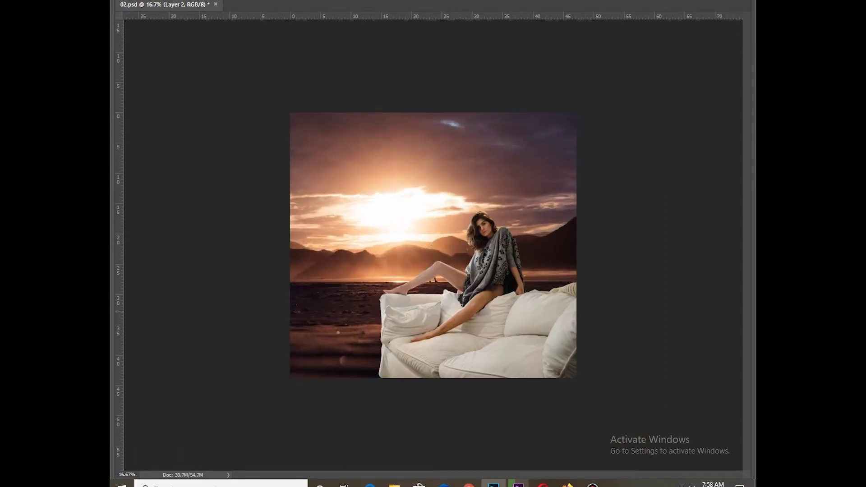
# Enlarge the woman-on-sofa layer slightly.
pyautogui.hotkey('ctrl', 't')
pyautogui.moveTo(379, 211); pyautogui.dragTo(369, 202)
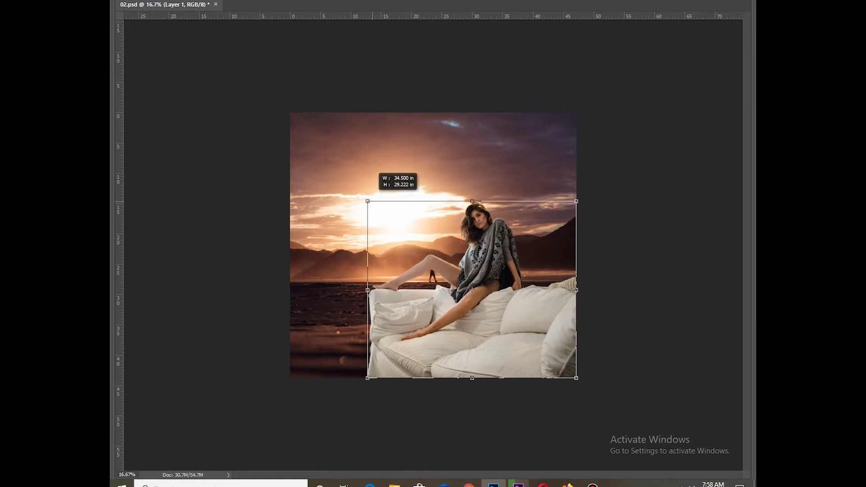
pyautogui.press('Return')
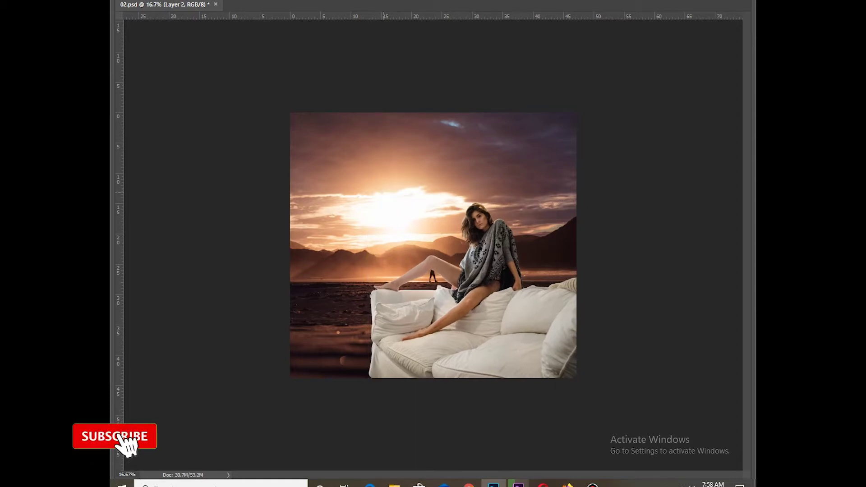
# Enlarge the sunset sky further past the canvas edges and shift it upward.
pyautogui.hotkey('ctrl', 'v')
pyautogui.hotkey('ctrl', 't')
pyautogui.moveTo(605, 106); pyautogui.dragTo(659, 65)
pyautogui.moveTo(492, 180); pyautogui.dragTo(531, 162)
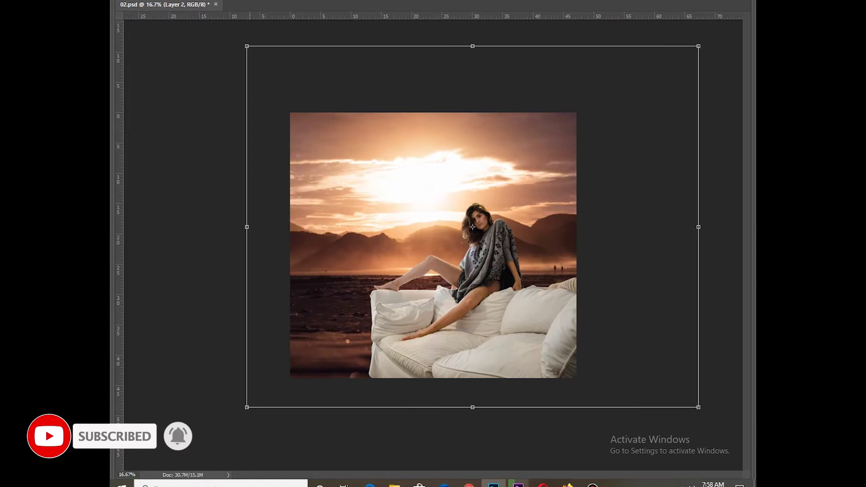
pyautogui.moveTo(247, 407); pyautogui.dragTo(225, 422)
pyautogui.moveTo(312, 342)
pyautogui.mouseDown()
pyautogui.moveTo(311, 318)
pyautogui.moveTo(336, 335)
pyautogui.mouseUp()
pyautogui.press('Return')
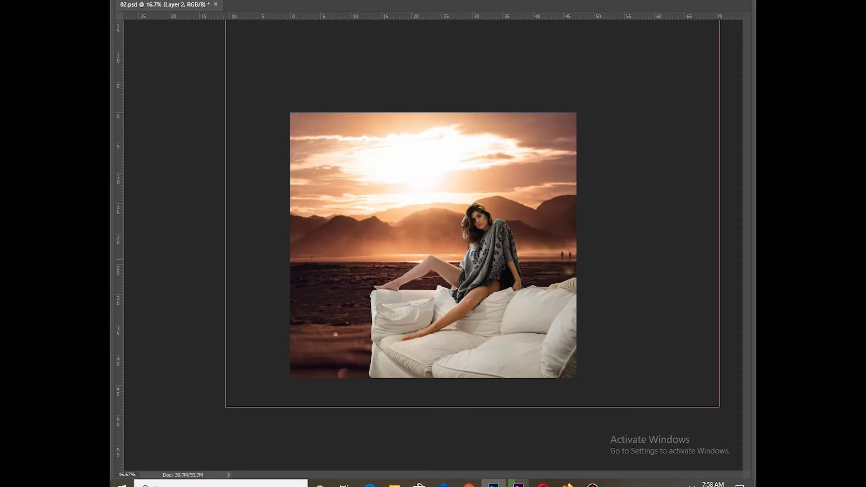
pyautogui.hotkey('ctrl', '+')
pyautogui.hotkey('ctrl', '+')
pyautogui.hotkey('ctrl', '+')
# Switch to the Clone Stamp tool from the stamping tools.
pyautogui.hscroll(3, 345, 245)
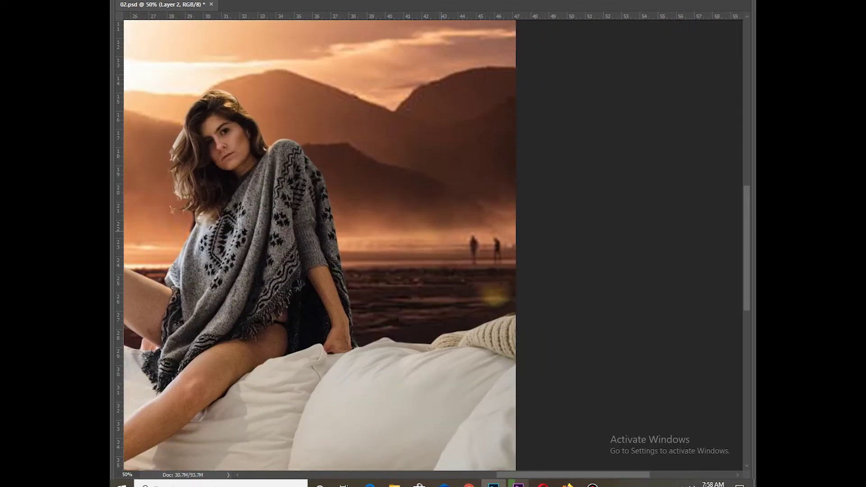
pyautogui.press('Tab')
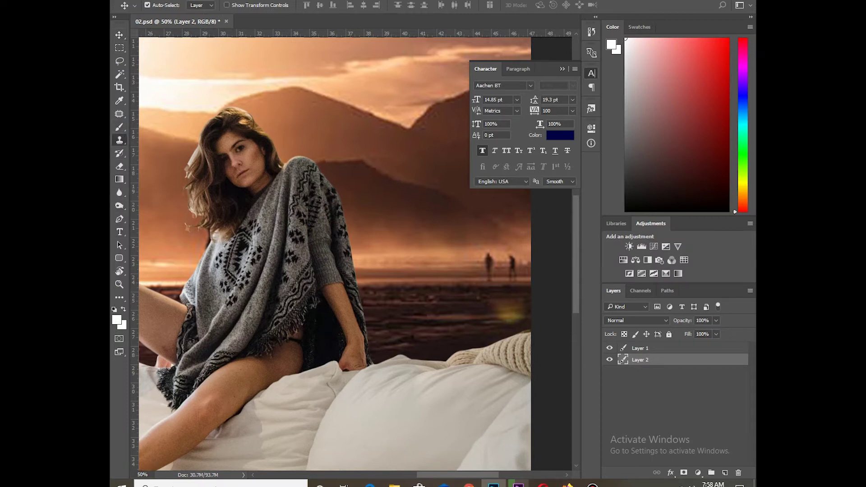
pyautogui.rightClick(119, 140)
pyautogui.click(158, 139)
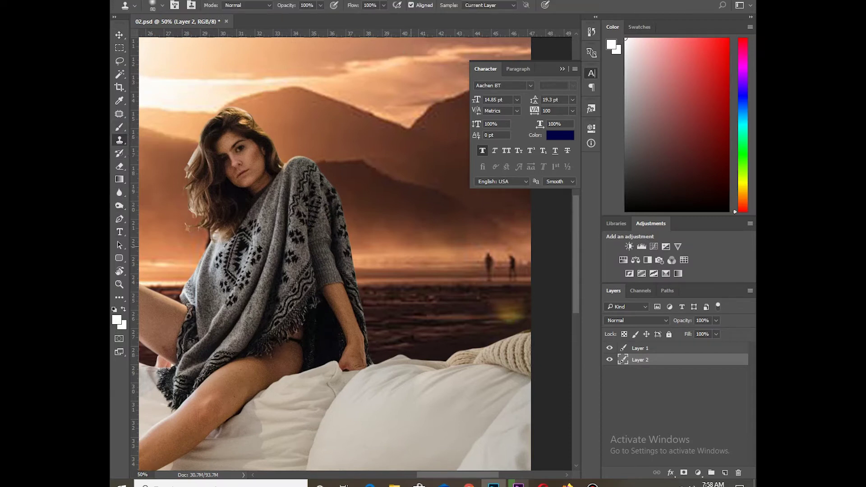
pyautogui.press('Tab')
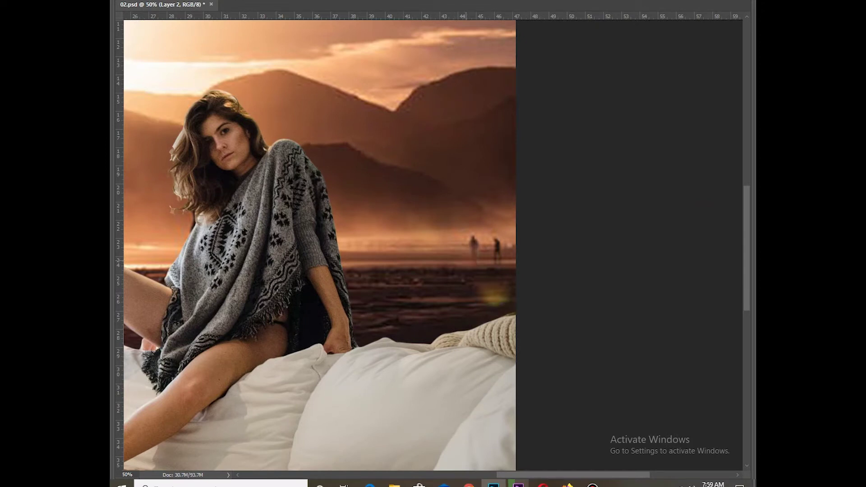
# Clone over the small figures on the beach and shoreline in the sunset layer.
pyautogui.moveTo(473, 246); pyautogui.dragTo(496, 248)
pyautogui.hscroll(-10, 328, 236)
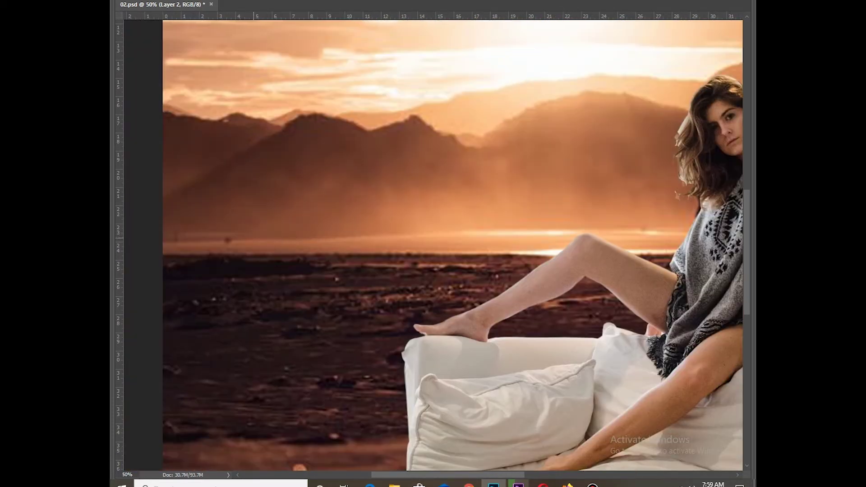
pyautogui.click(182, 236)
pyautogui.hotkey('ctrl', '0')
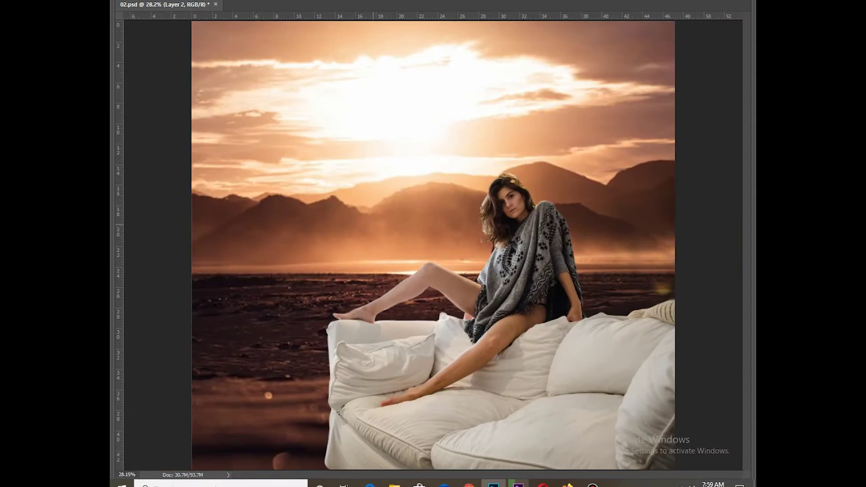
pyautogui.press('Tab')
pyautogui.hotkey('alt', ']')
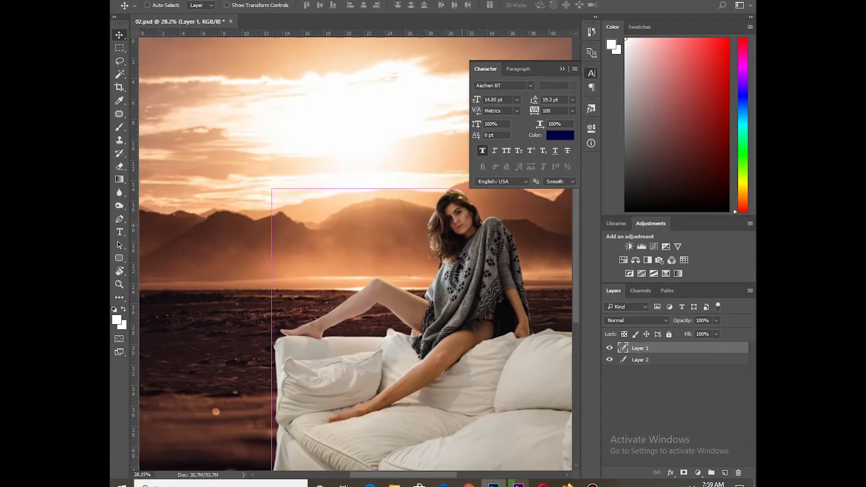
# Apply Hue/Saturation to the woman layer with Saturation -24 and Hue -5.
pyautogui.hotkey('ctrl', 'u')
pyautogui.moveTo(516, 185); pyautogui.dragTo(603, 128)
pyautogui.moveTo(613, 216); pyautogui.dragTo(600, 216)
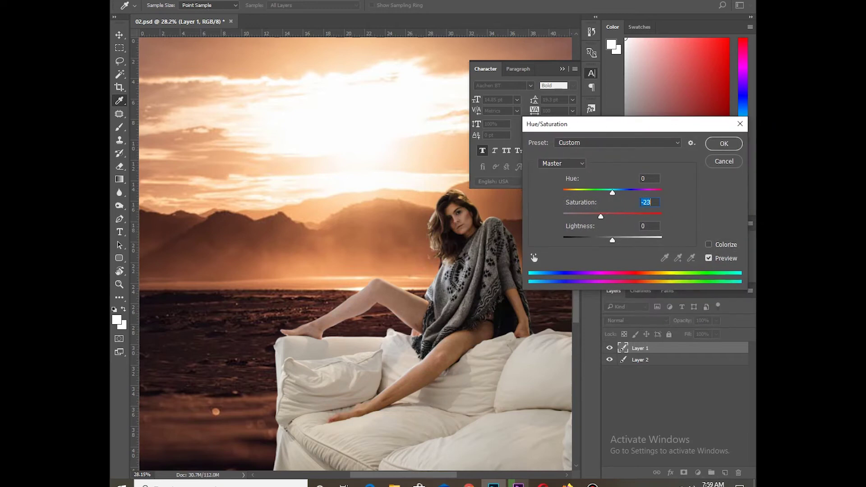
pyautogui.hotkey('shift', 'Down')
pyautogui.hotkey('shift', 'Down')
pyautogui.press('Return')
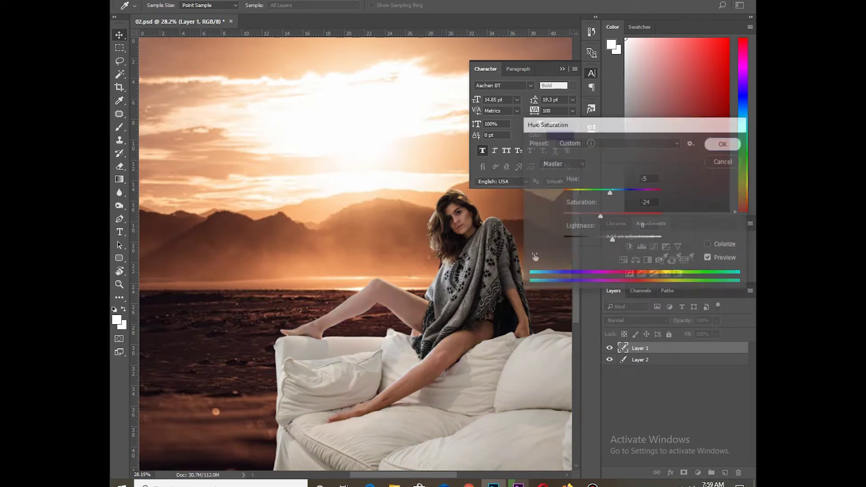
# Set the Levels black input to 14 to deepen the woman layer's shadows.
pyautogui.hotkey('ctrl', 'l')
pyautogui.write('14')
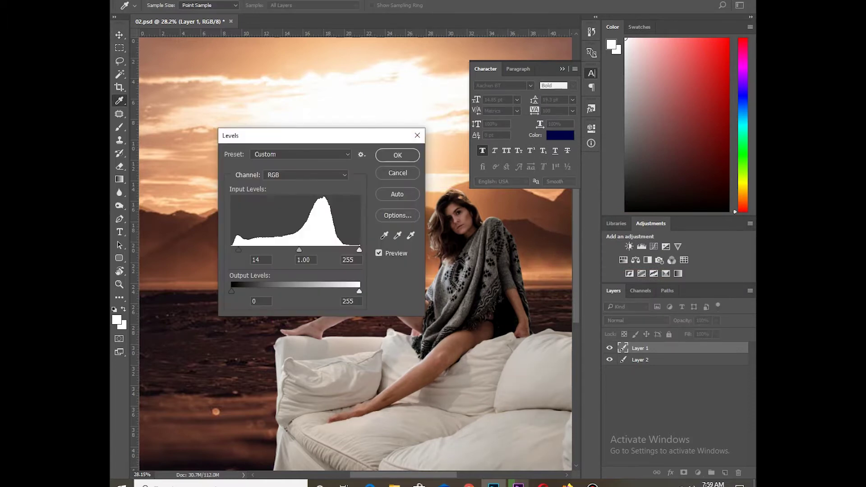
pyautogui.press('Return')
pyautogui.press('Tab')
pyautogui.hotkey('ctrl', '+')
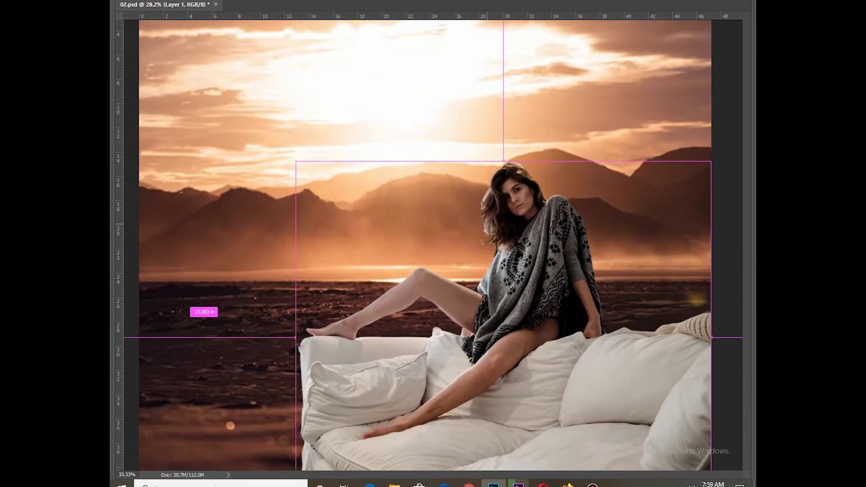
pyautogui.hotkey('ctrl', '+')
pyautogui.hotkey('ctrl', '+')
pyautogui.hotkey('ctrl', '+')
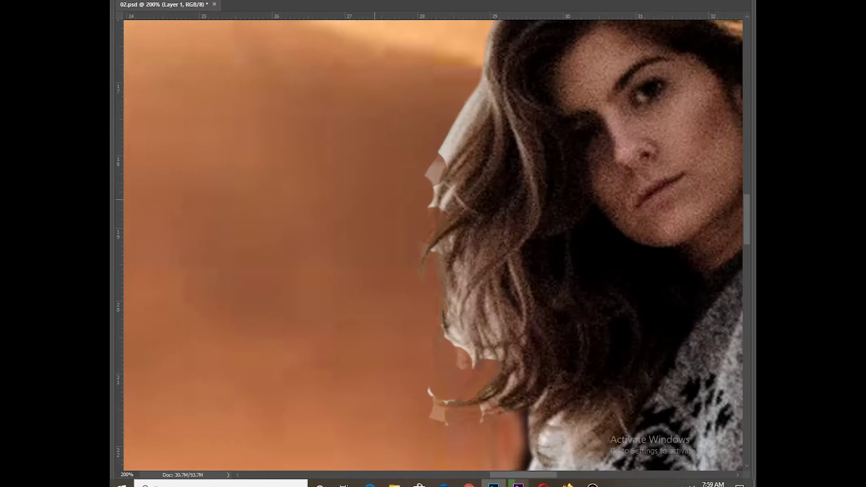
# Paint over the pale halo along the woman's hair edge with a smaller brush.
pyautogui.press('[')
pyautogui.press('[')
pyautogui.press('[')
pyautogui.press('[')
pyautogui.press('[')
pyautogui.press('[')
pyautogui.press('[')
pyautogui.press('Tab')
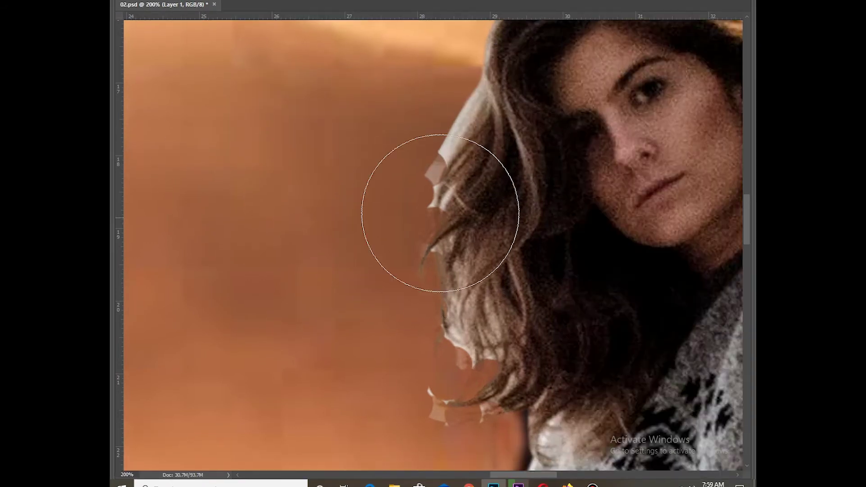
pyautogui.scroll(3, 433, 244)
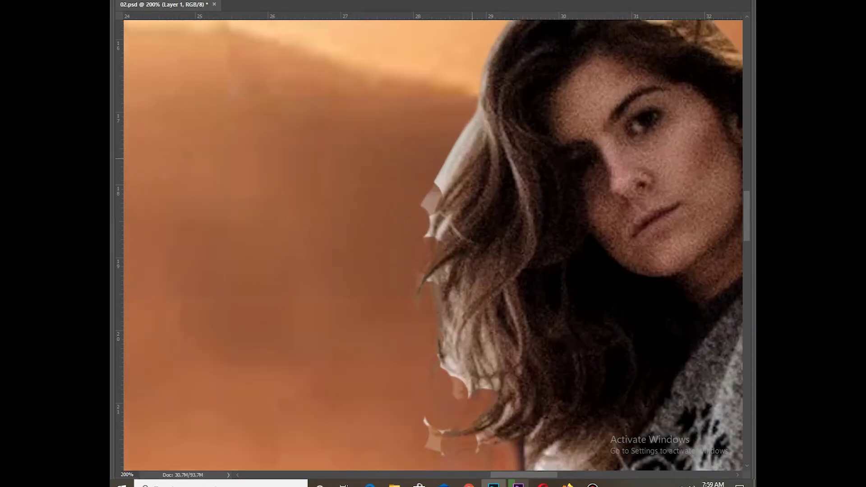
pyautogui.moveTo(493, 61)
pyautogui.mouseDown()
pyautogui.moveTo(425, 237)
pyautogui.moveTo(420, 283)
pyautogui.mouseUp()
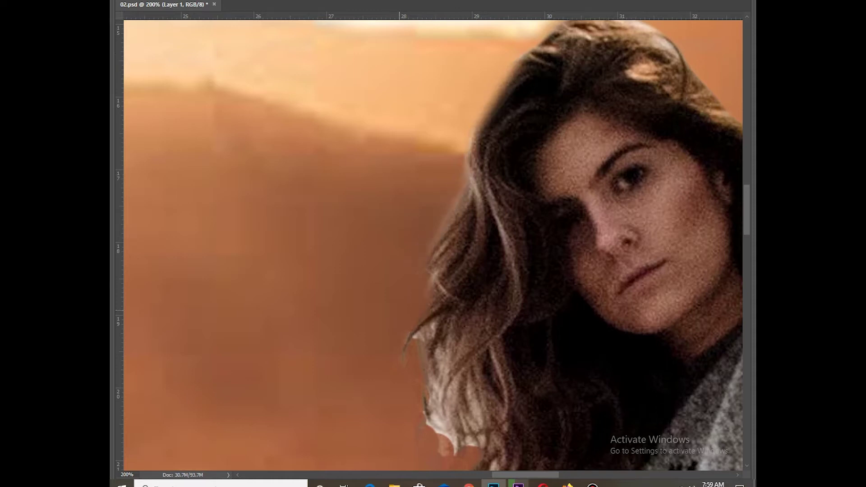
pyautogui.scroll(-3, 433, 243)
pyautogui.moveTo(431, 345); pyautogui.dragTo(449, 370)
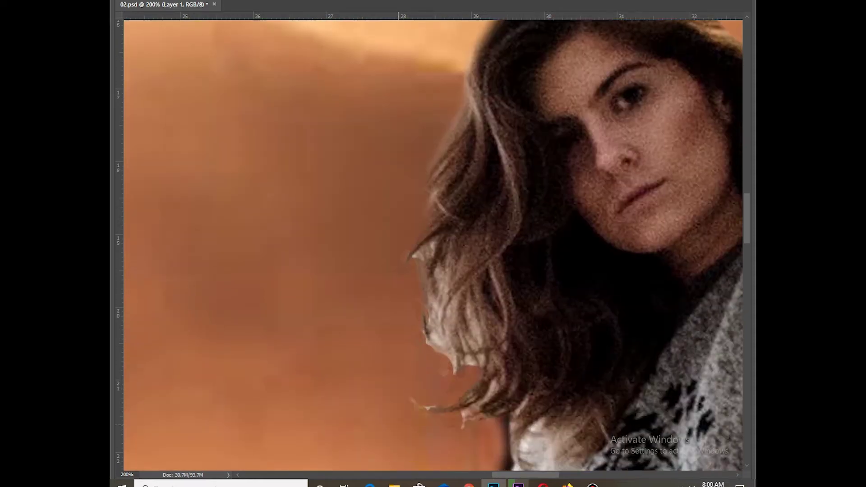
pyautogui.scroll(-5, 433, 244)
pyautogui.moveTo(430, 229)
pyautogui.mouseDown()
pyautogui.moveTo(413, 212)
pyautogui.moveTo(392, 140)
pyautogui.mouseUp()
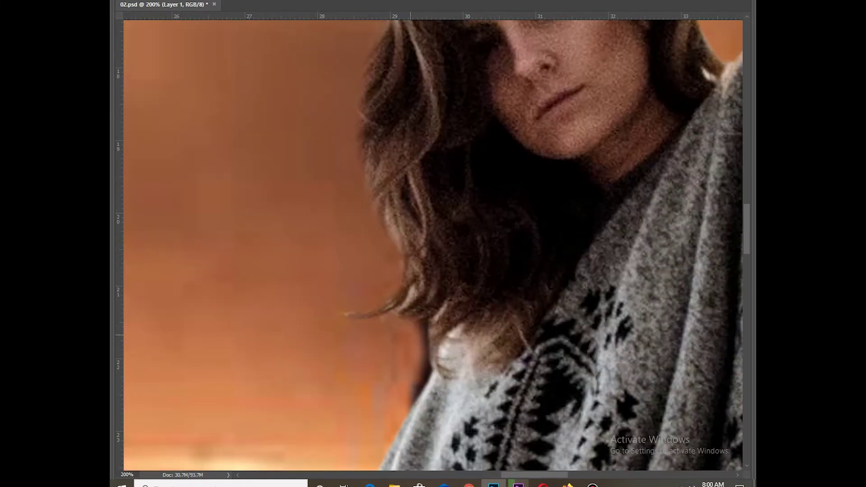
pyautogui.hotkey('ctrl', '0')
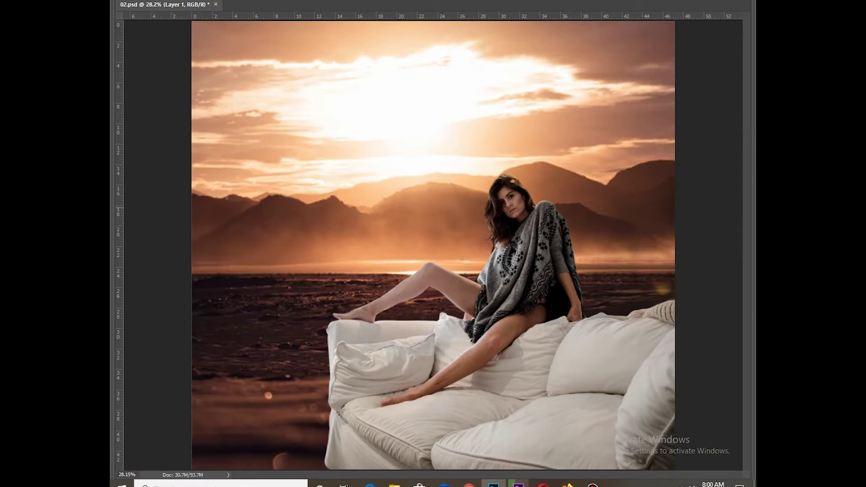
# Lasso the woman's face and front of her body, feathered 1.2 px.
pyautogui.moveTo(498, 215); pyautogui.dragTo(498, 194)
pyautogui.hotkey('shift', 'F6')
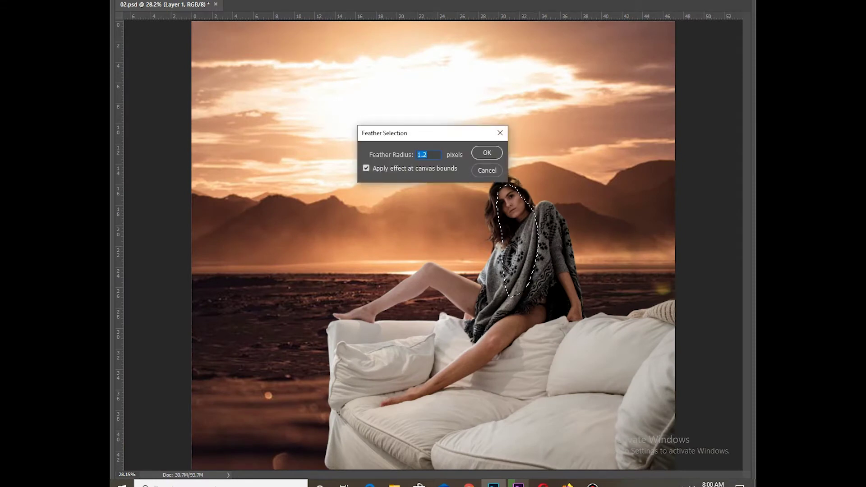
pyautogui.write('1')
pyautogui.press('Return')
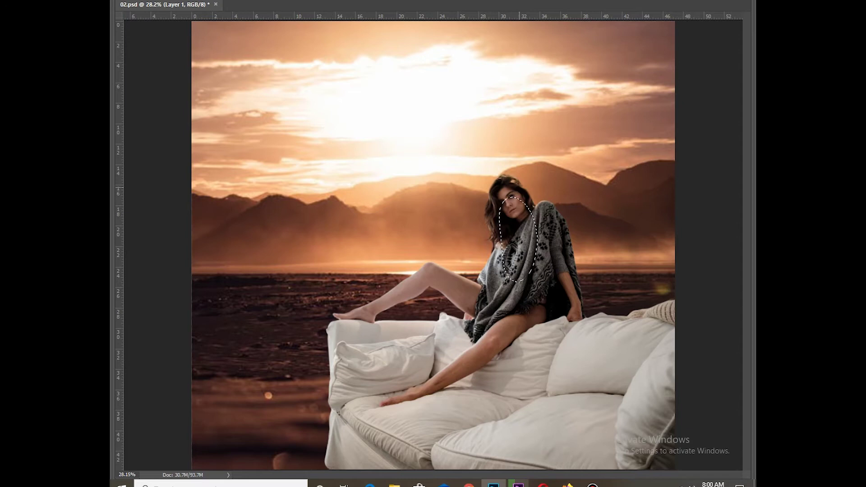
# Brighten the selection with a curve lifting the midpoint from 138 to 158.
pyautogui.hotkey('ctrl', 'm')
pyautogui.moveTo(390, 72); pyautogui.dragTo(259, 65)
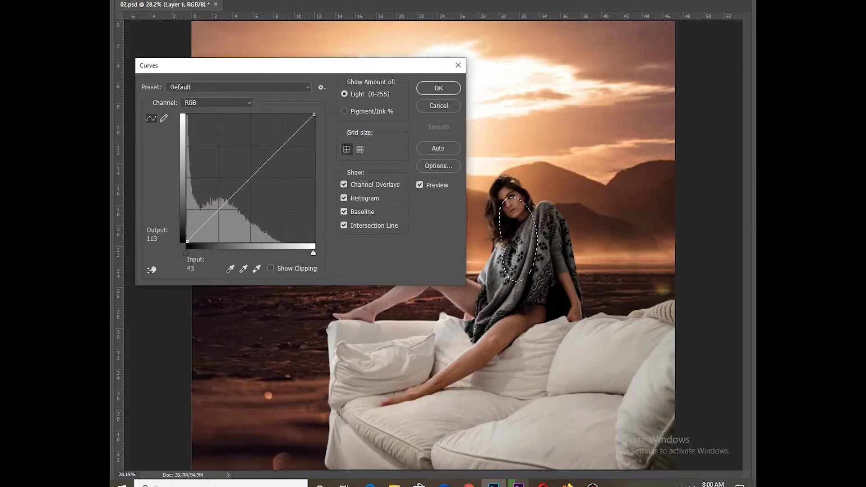
pyautogui.moveTo(256, 173); pyautogui.dragTo(256, 162)
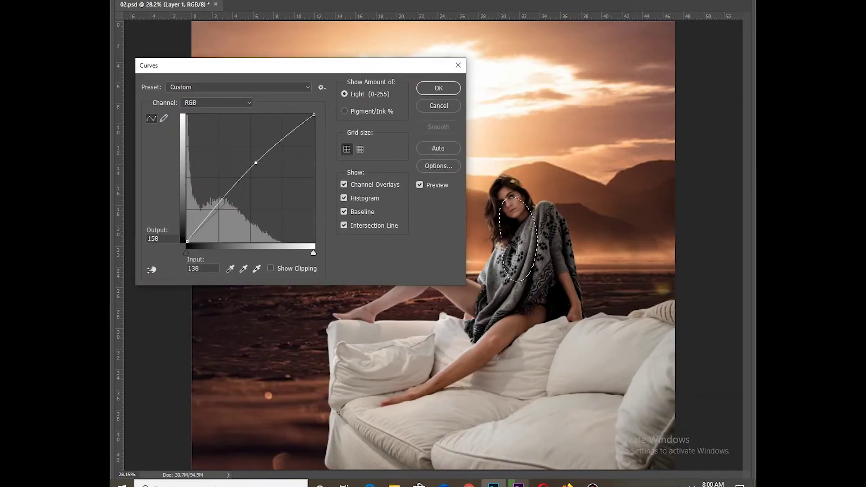
pyautogui.press('Return')
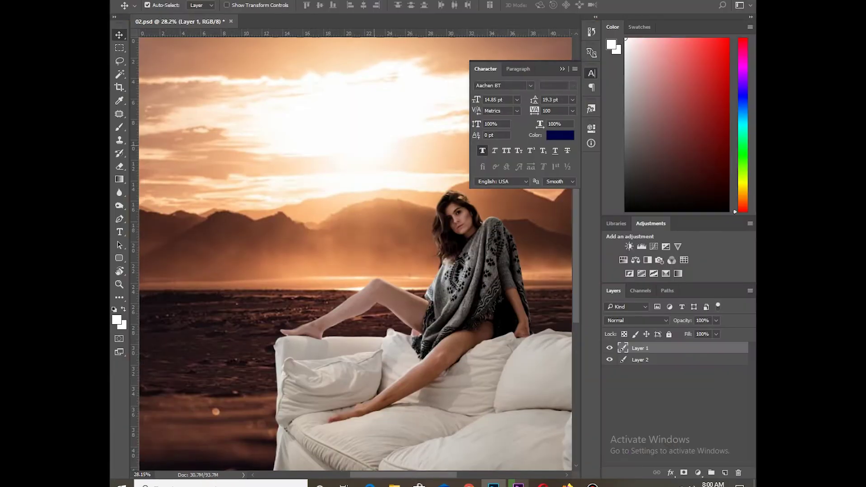
# Apply a Gaussian Blur of radius about 16 to the sunset background layer.
pyautogui.hotkey('ctrl', 'j')
pyautogui.hotkey('alt', 't')
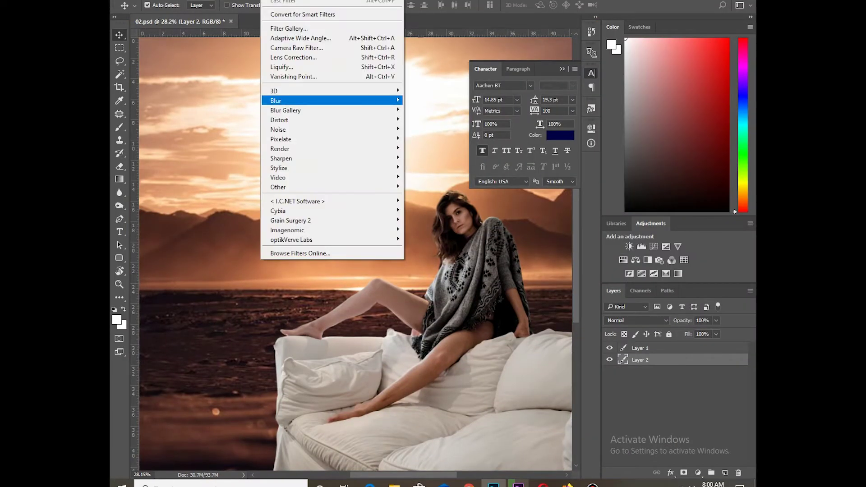
pyautogui.press('Return')
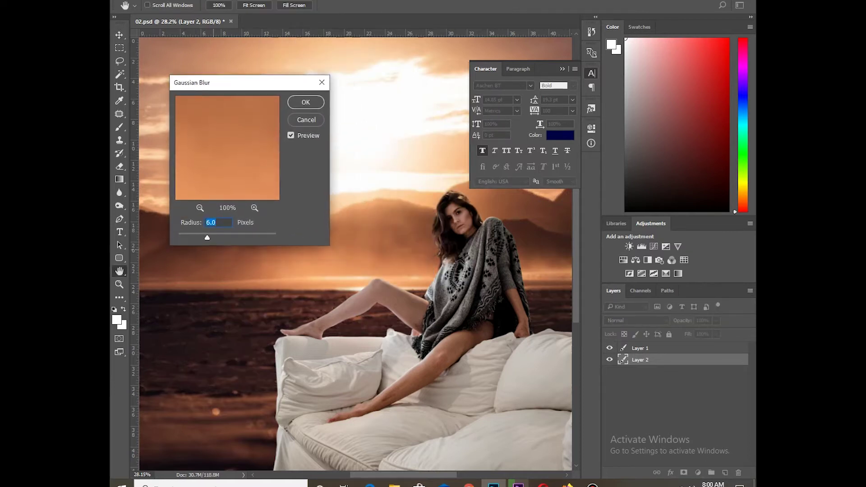
pyautogui.moveTo(212, 237); pyautogui.dragTo(219, 238)
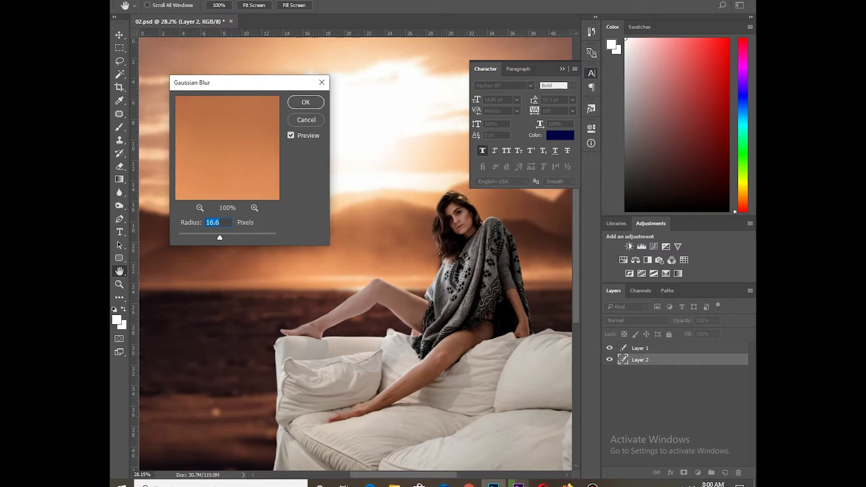
pyautogui.press('Return')
pyautogui.press('Tab')
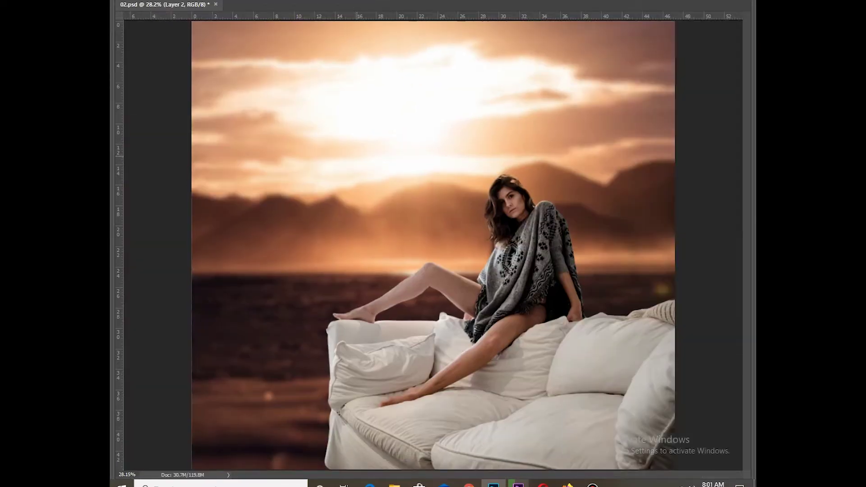
pyautogui.hotkey('ctrl', '-')
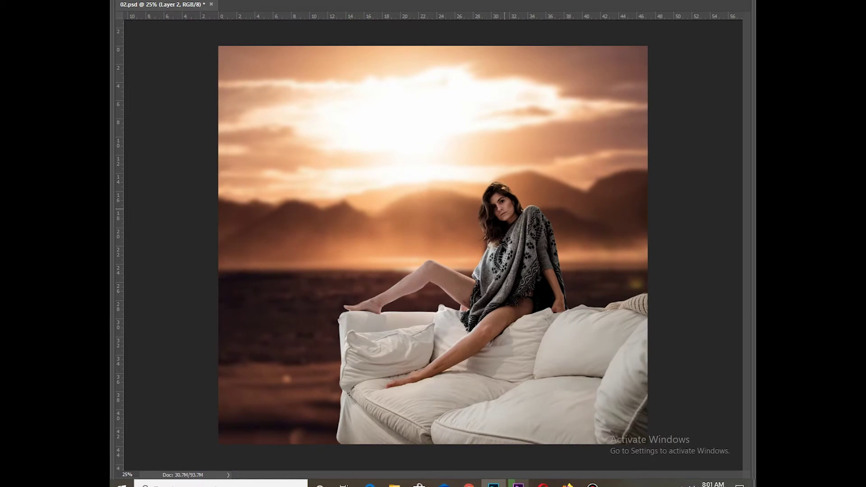
# Scale up the woman-and-sofa layer and move it to the left.
pyautogui.hotkey('ctrl', 't')
pyautogui.hotkey('ctrl', '-')
pyautogui.moveTo(576, 377); pyautogui.dragTo(605, 402)
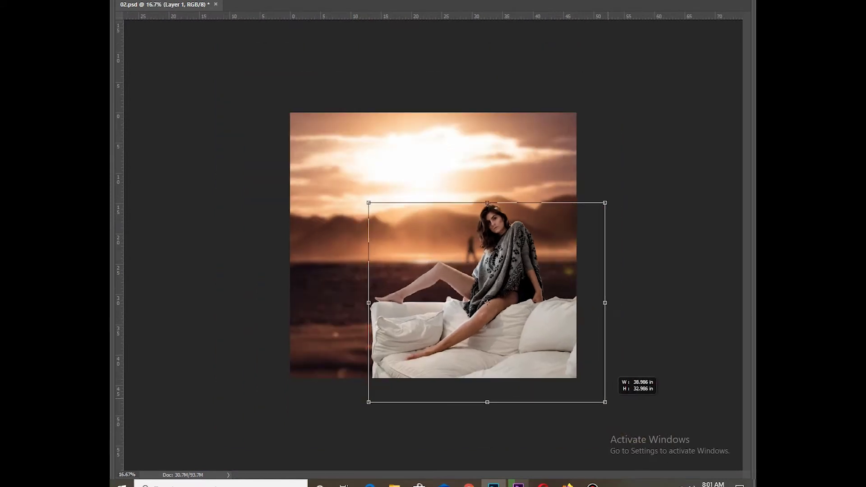
pyautogui.moveTo(556, 322); pyautogui.dragTo(537, 322)
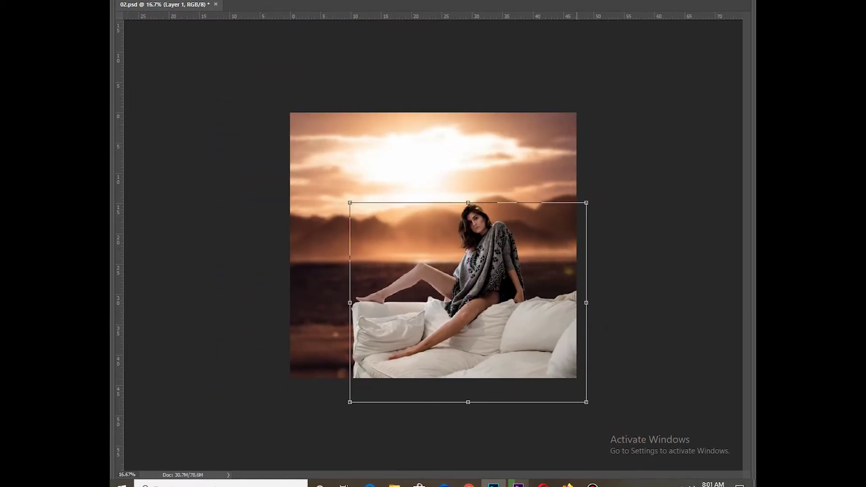
pyautogui.moveTo(587, 203); pyautogui.dragTo(603, 197)
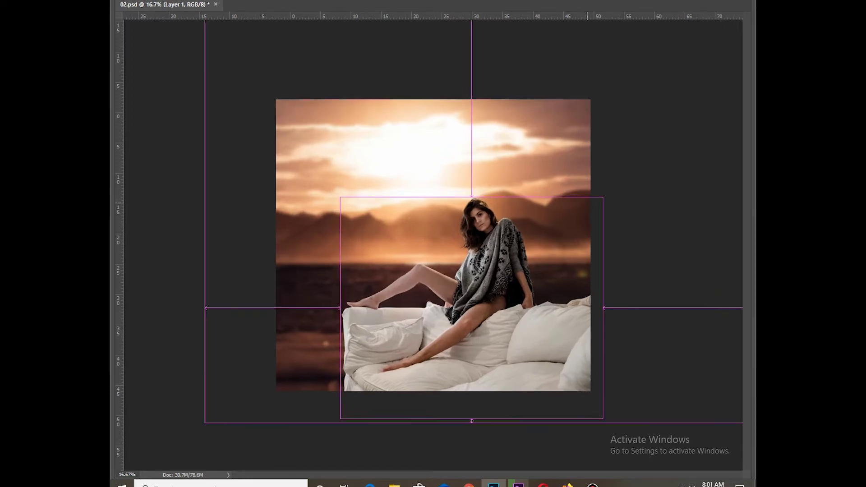
pyautogui.press('Return')
pyautogui.hotkey('ctrl', '0')
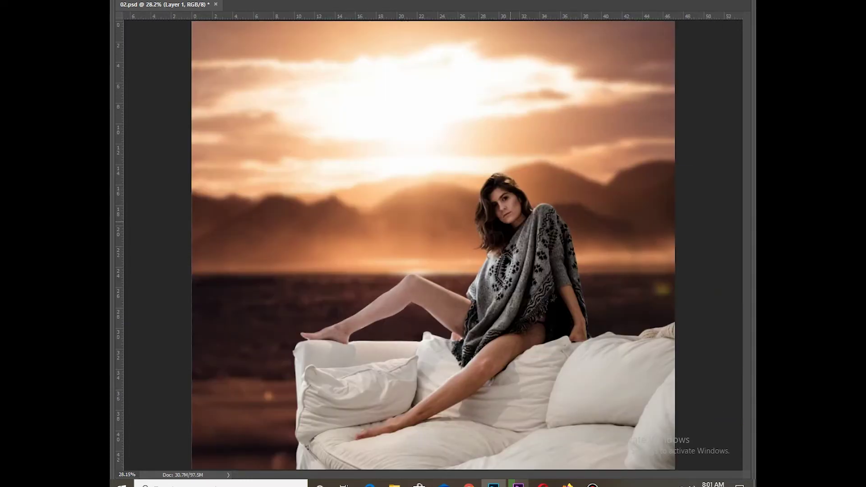
# Apply a slight curves adjustment to the woman-and-sofa layer.
pyautogui.hotkey('ctrl', 'm')
pyautogui.moveTo(256, 163); pyautogui.dragTo(256, 165)
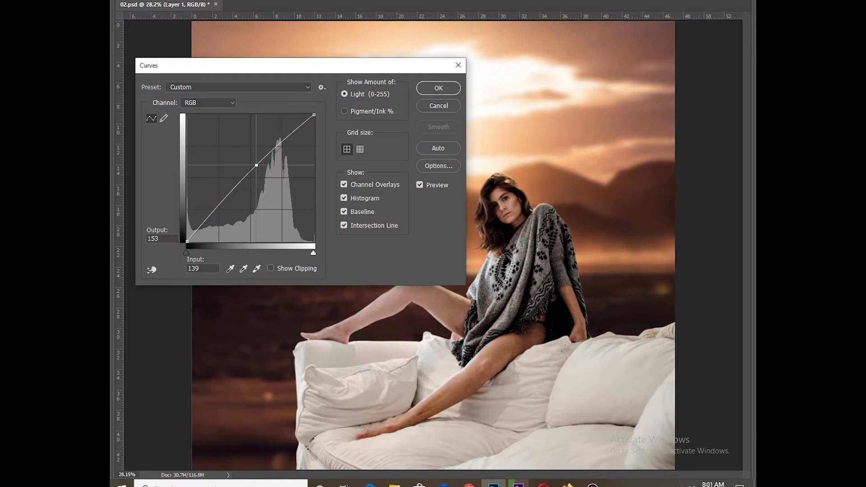
pyautogui.click(438, 88)
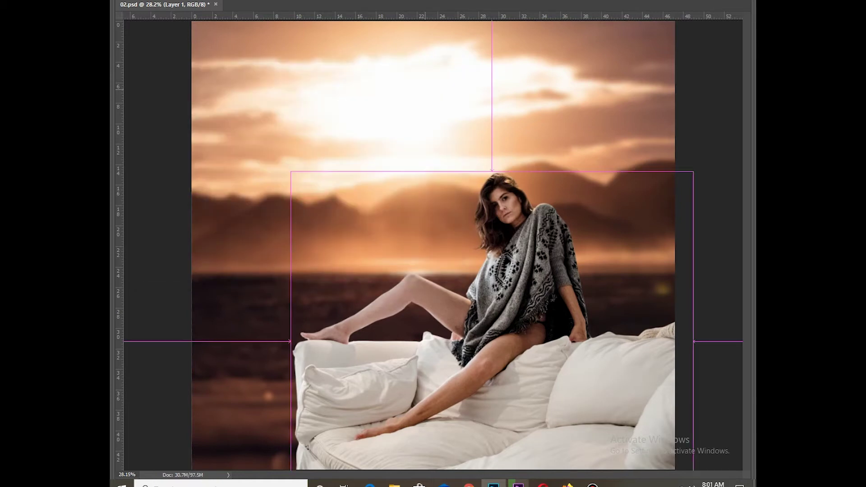
# Apply levels with output white 242 and raised input black, then open the balloon photo.
pyautogui.hotkey('ctrl', 'l')
pyautogui.moveTo(316, 135); pyautogui.dragTo(298, 72)
pyautogui.moveTo(340, 228); pyautogui.dragTo(334, 228)
pyautogui.moveTo(213, 186); pyautogui.dragTo(219, 187)
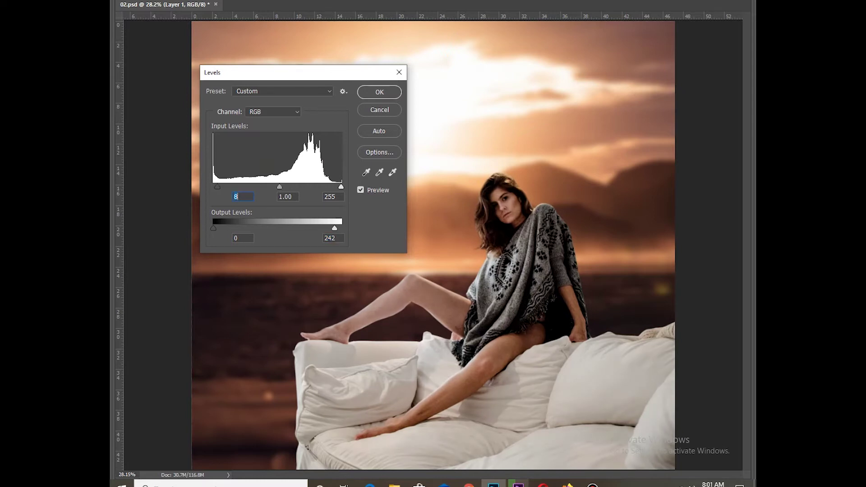
pyautogui.click(379, 92)
pyautogui.hotkey('ctrl', '-')
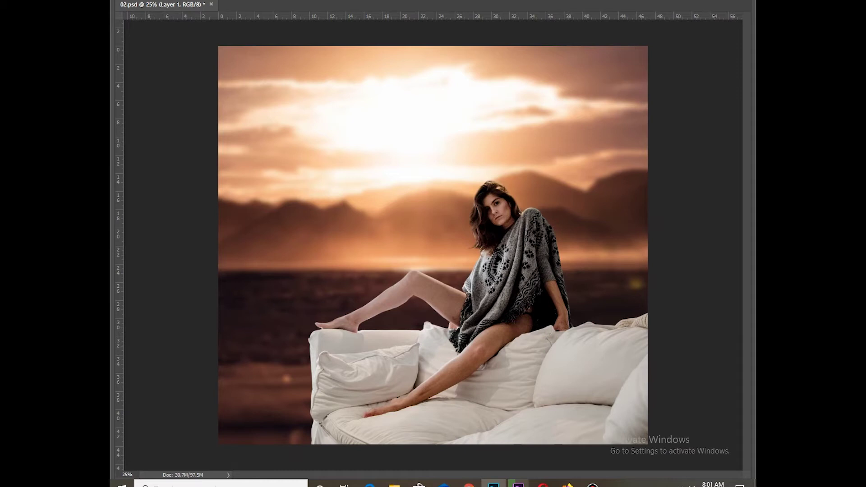
pyautogui.moveTo(397, 2); pyautogui.dragTo(397, 13)
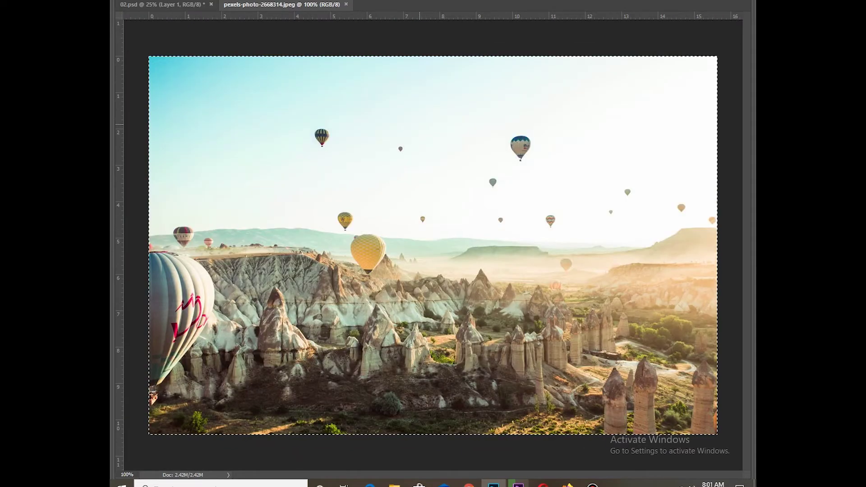
# Paste the balloon photo into 02.psd, enlarge it across the top, and place it behind the woman.
pyautogui.hotkey('ctrl', 'w')
pyautogui.hotkey('ctrl', 'v')
pyautogui.moveTo(451, 198); pyautogui.dragTo(306, 45)
pyautogui.hotkey('ctrl', 't')
pyautogui.moveTo(360, 140); pyautogui.dragTo(649, 332)
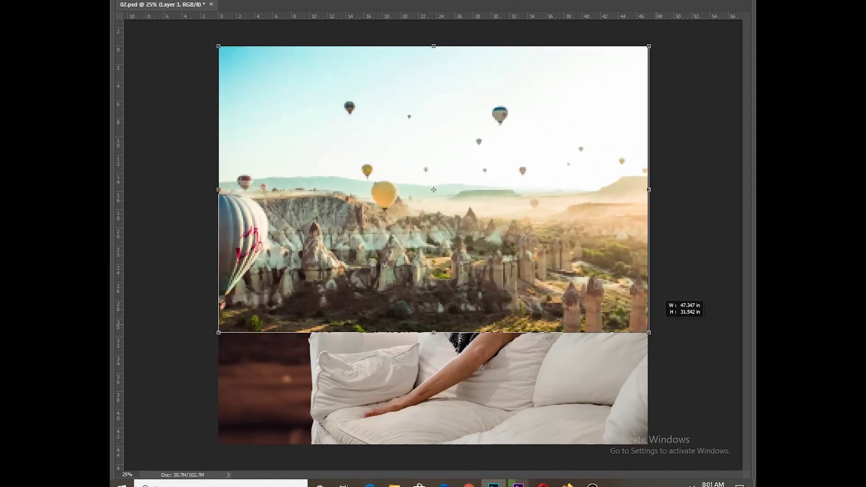
pyautogui.moveTo(650, 44); pyautogui.dragTo(671, 29)
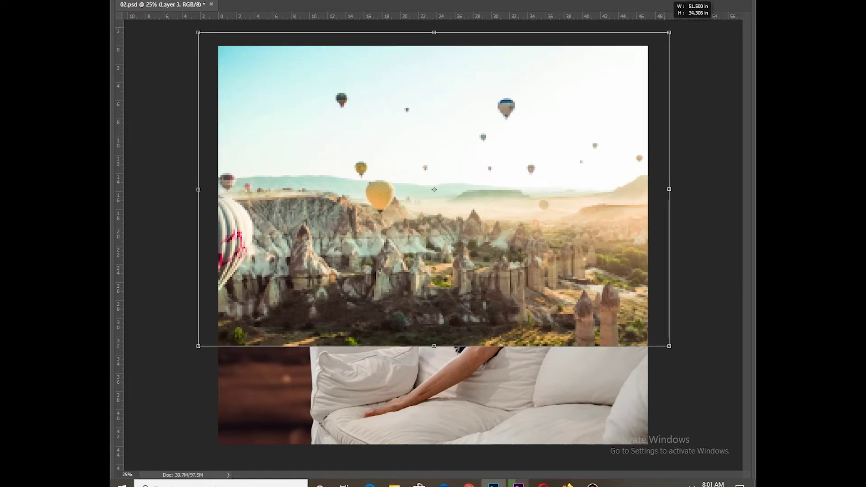
pyautogui.moveTo(586, 119); pyautogui.dragTo(586, 108)
pyautogui.press('Return')
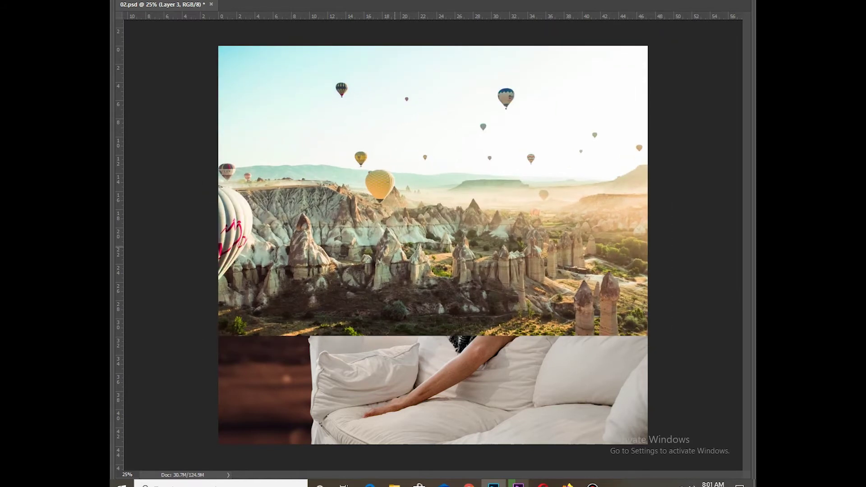
pyautogui.hotkey('ctrl', '[')
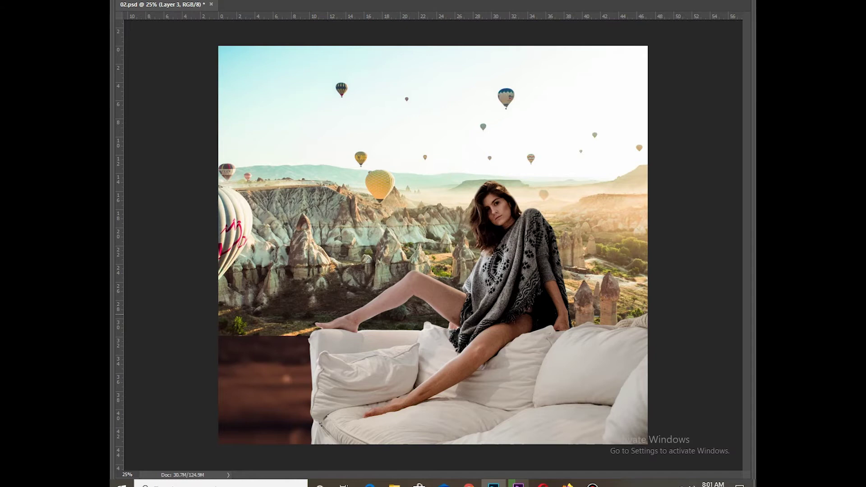
# Mask out the rocky landscape and desaturate the balloon layer to Saturation -56.
pyautogui.moveTo(222, 248)
pyautogui.mouseDown()
pyautogui.moveTo(323, 254)
pyautogui.moveTo(535, 303)
pyautogui.moveTo(587, 203)
pyautogui.mouseUp()
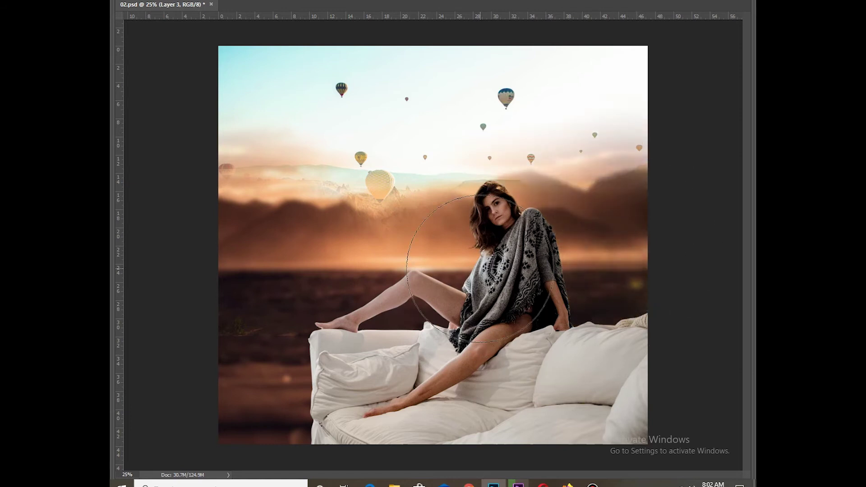
pyautogui.moveTo(370, 292); pyautogui.dragTo(155, 222)
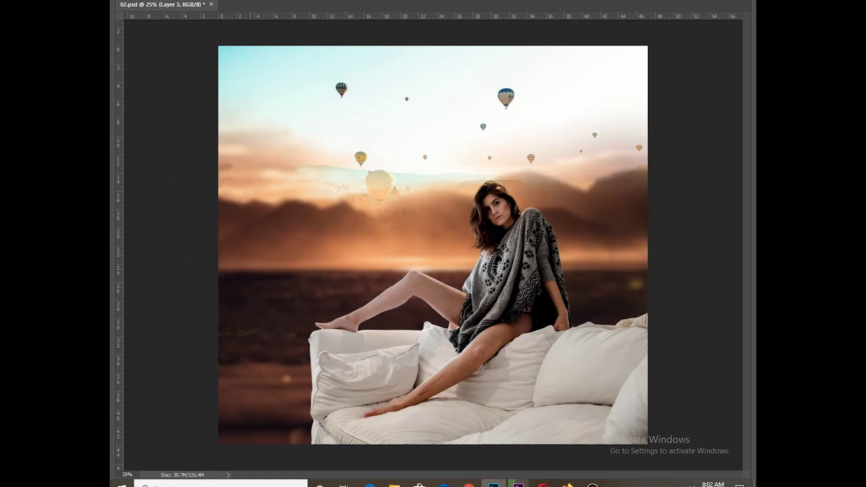
pyautogui.hotkey('ctrl', 'u')
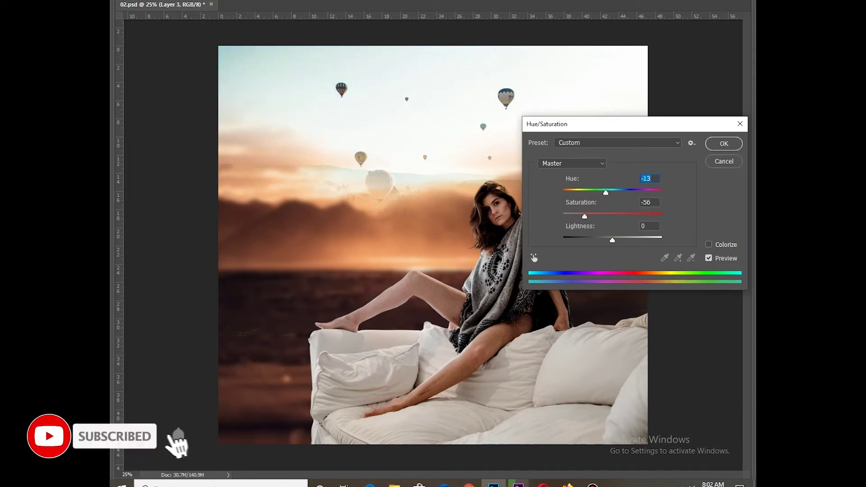
pyautogui.press('Return')
# Lower the balloon layer's opacity to 62%.
pyautogui.press('Tab')
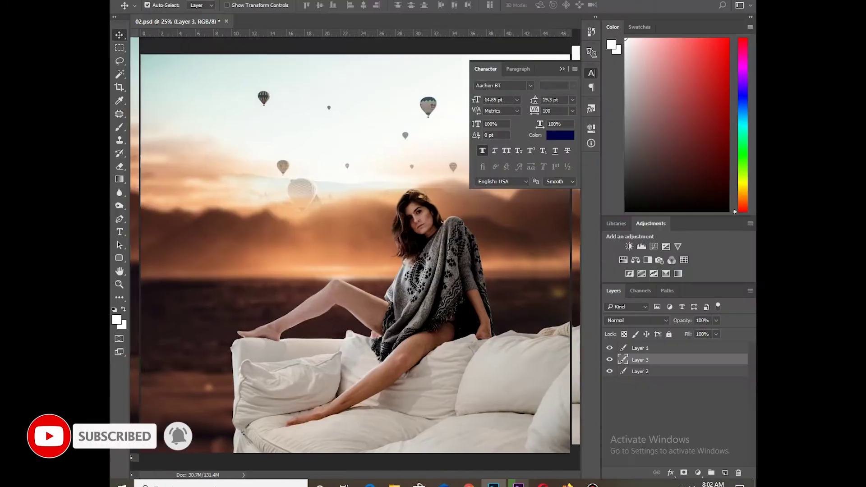
pyautogui.click(716, 321)
pyautogui.moveTo(719, 332); pyautogui.dragTo(690, 333)
pyautogui.press('Tab')
# Enlarge the balloon layer (Layer 3) and move it higher into the sky.
pyautogui.hotkey('ctrl', 't')
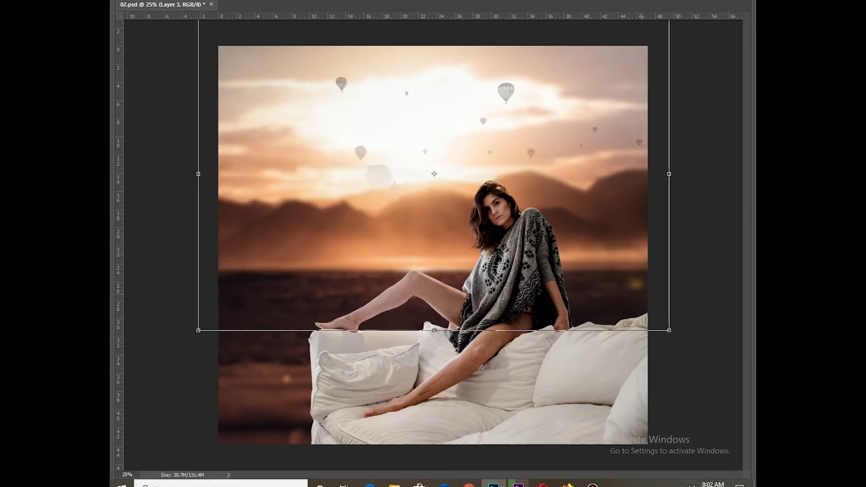
pyautogui.moveTo(672, 329); pyautogui.dragTo(600, 199)
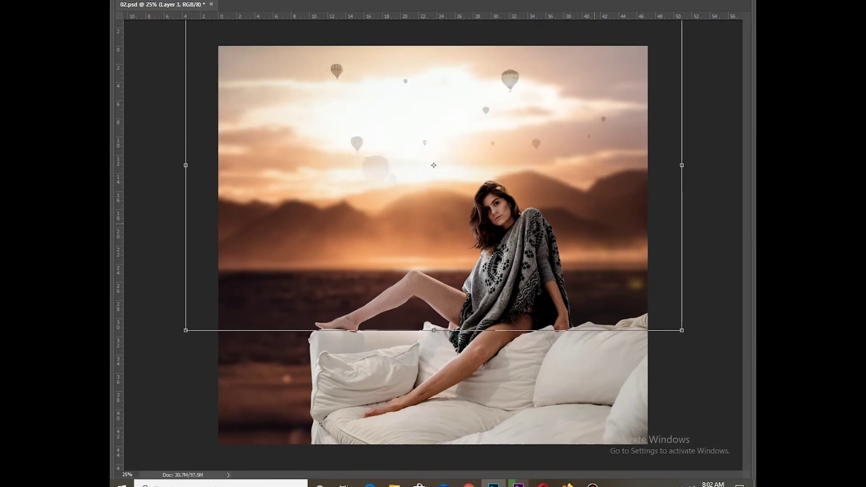
pyautogui.press('Return')
# Apply a Gaussian Blur of radius 2 to the balloons.
pyautogui.hotkey('alt', 't')
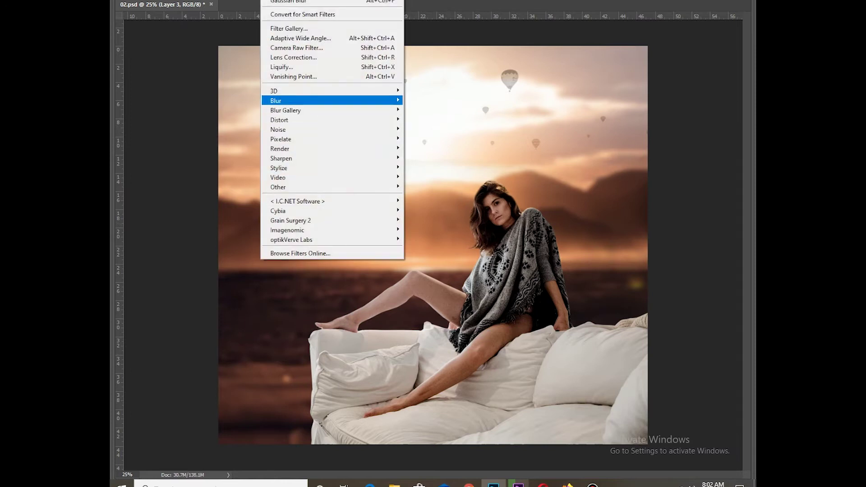
pyautogui.click(431, 138)
pyautogui.moveTo(247, 89); pyautogui.dragTo(668, 136)
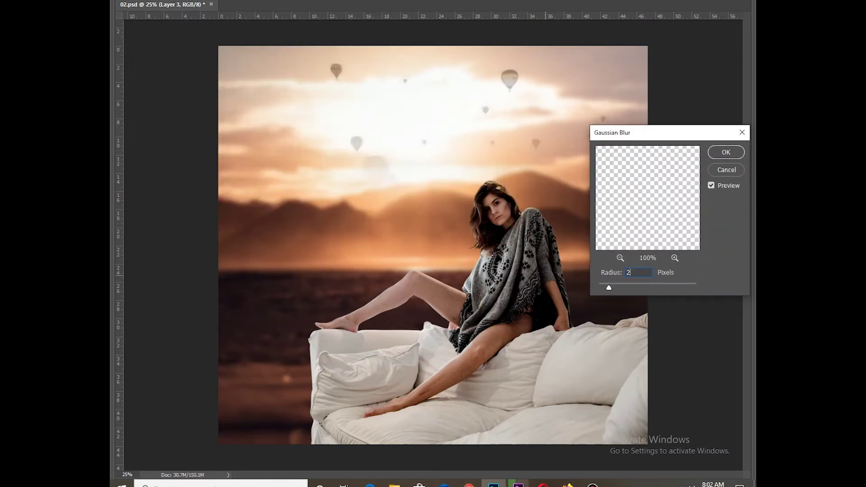
pyautogui.press('Return')
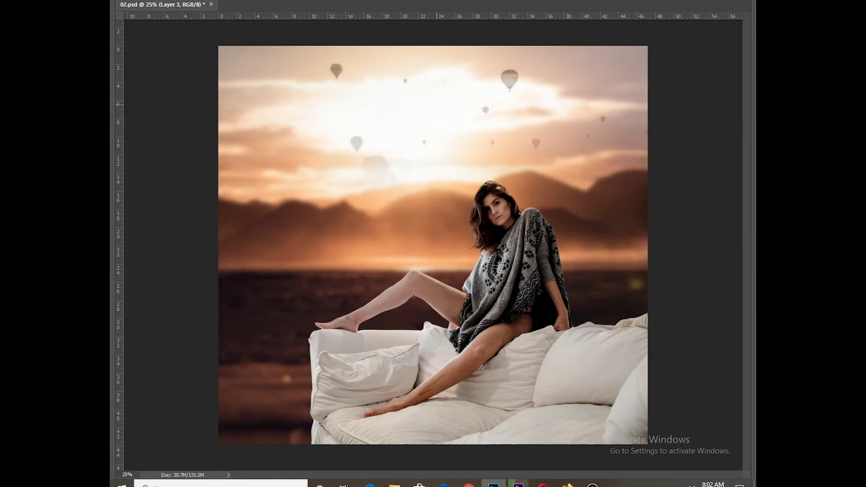
# Draw an elliptical marquee selection around the sun's glow above the woman.
pyautogui.hotkey('ctrl', '-')
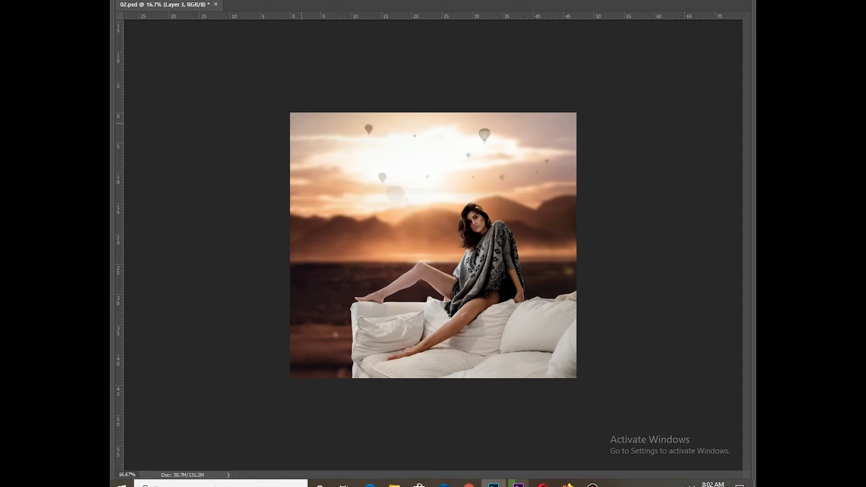
pyautogui.press('Tab')
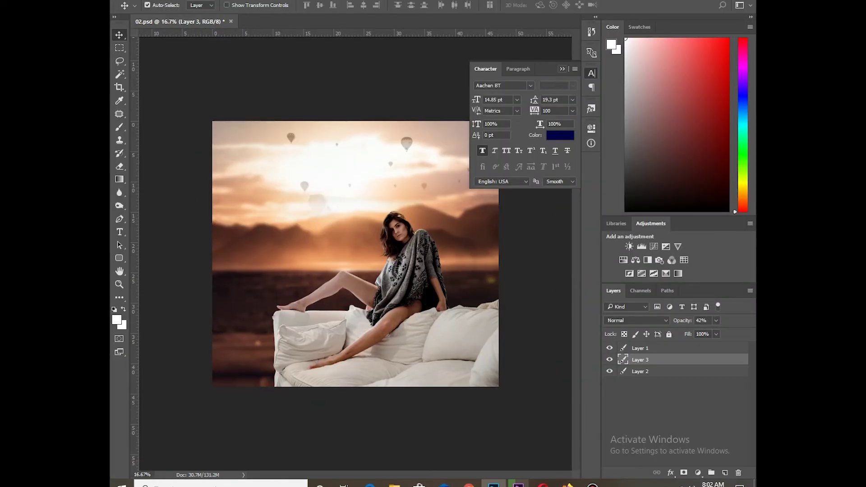
pyautogui.click(592, 73)
pyautogui.moveTo(120, 48); pyautogui.dragTo(153, 54)
pyautogui.moveTo(310, 160)
pyautogui.mouseDown()
pyautogui.moveTo(408, 244)
pyautogui.moveTo(403, 220)
pyautogui.mouseUp()
pyautogui.press('Tab')
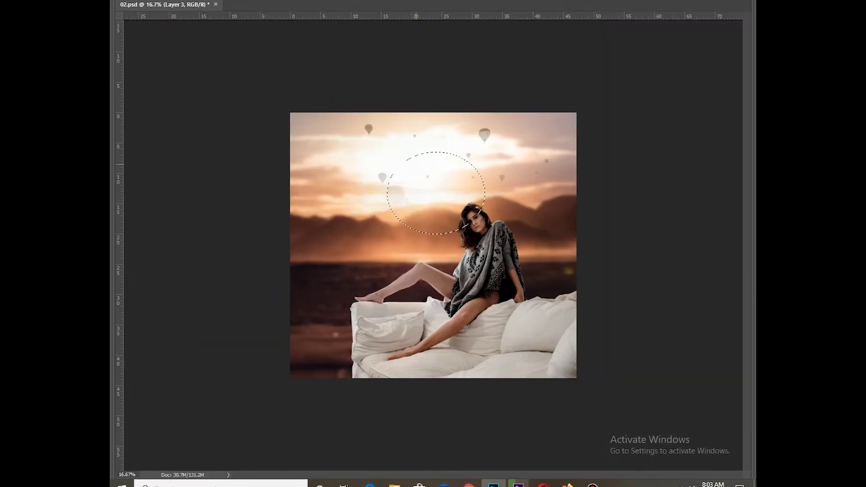
# Feather the oval selection and set the foreground colour to yellow.
pyautogui.hotkey('shift', 'F6')
pyautogui.press('Return')
pyautogui.press('Tab')
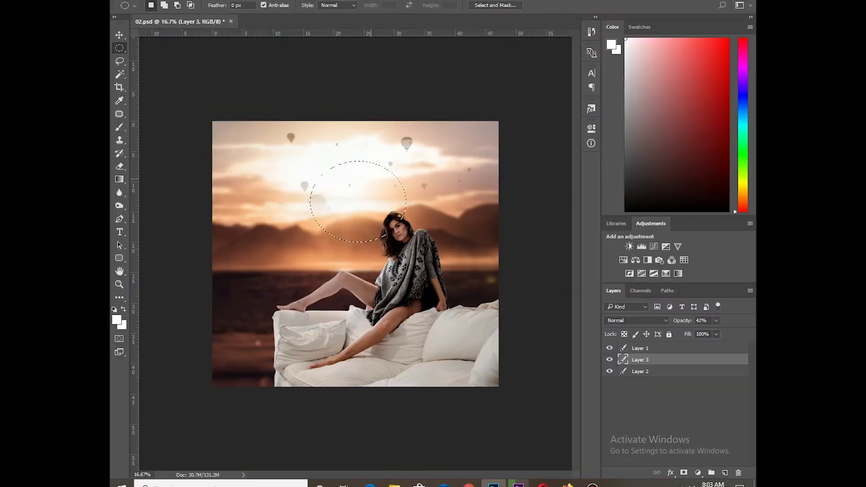
pyautogui.click(117, 320)
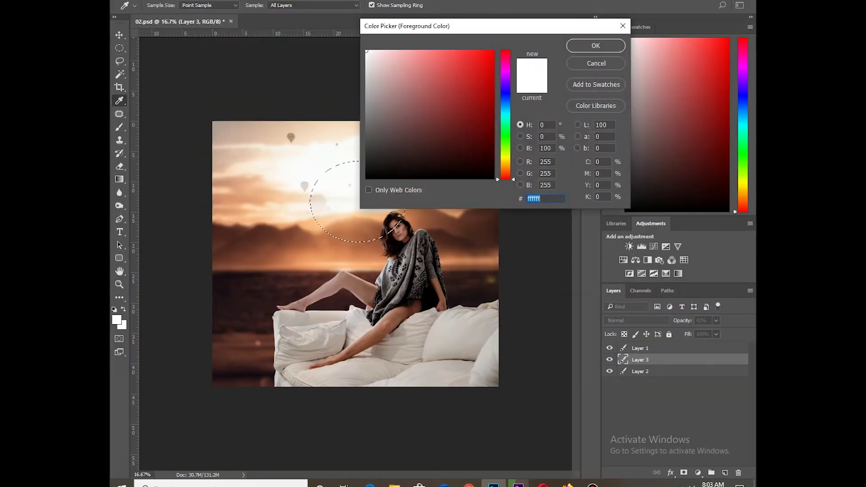
pyautogui.moveTo(506, 180); pyautogui.dragTo(506, 163)
pyautogui.click(490, 52)
pyautogui.click(596, 45)
pyautogui.hotkey('alt', 'BackSpace')
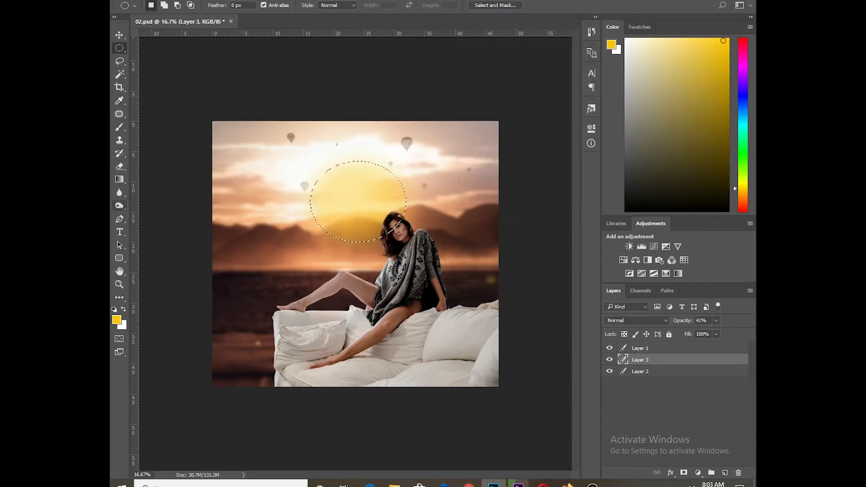
pyautogui.hotkey('ctrl', 'z')
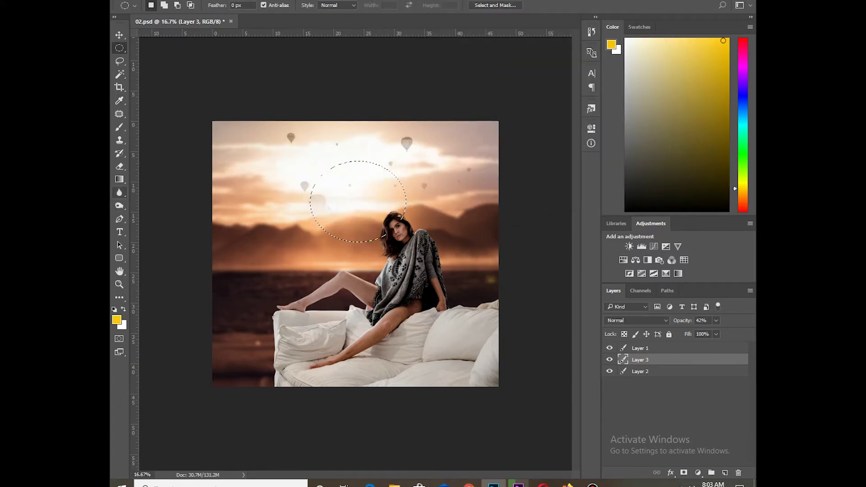
# Fill the oval with yellow on new Layer 4, blur it, and set Screen blending.
pyautogui.hotkey('ctrl', 'shift', 'n')
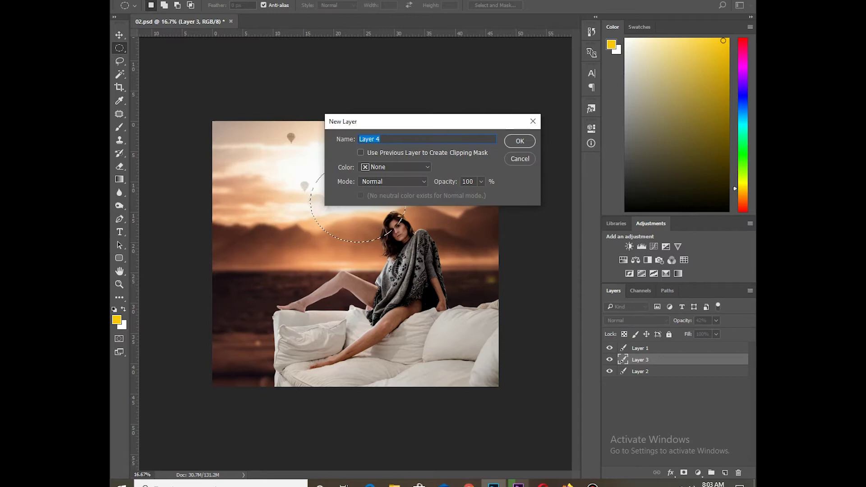
pyautogui.press('Return')
pyautogui.hotkey('alt', 'BackSpace')
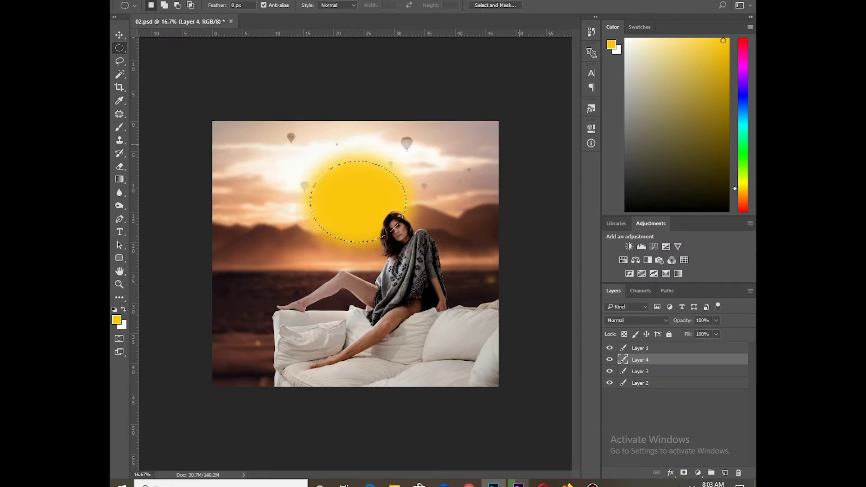
pyautogui.hotkey('ctrl', 'd')
pyautogui.hotkey('ctrl', 'f')
pyautogui.press('v')
pyautogui.click(636, 320)
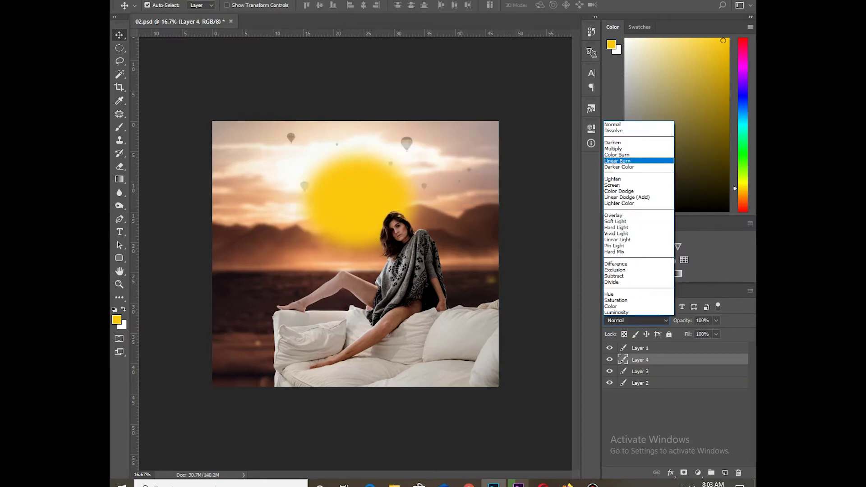
pyautogui.click(632, 188)
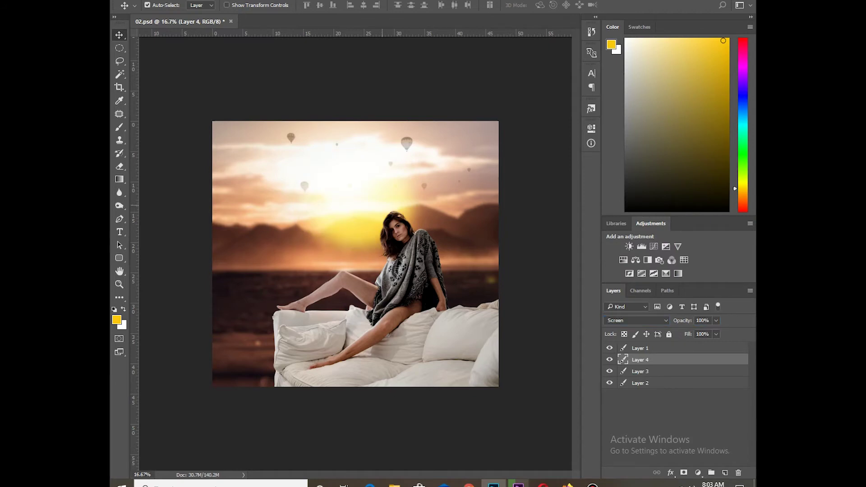
# Free-transform the sun glow to enlarge it, stretch it wider and flatten it.
pyautogui.press('Tab')
pyautogui.hotkey('ctrl', 't')
pyautogui.scroll(2, 433, 244)
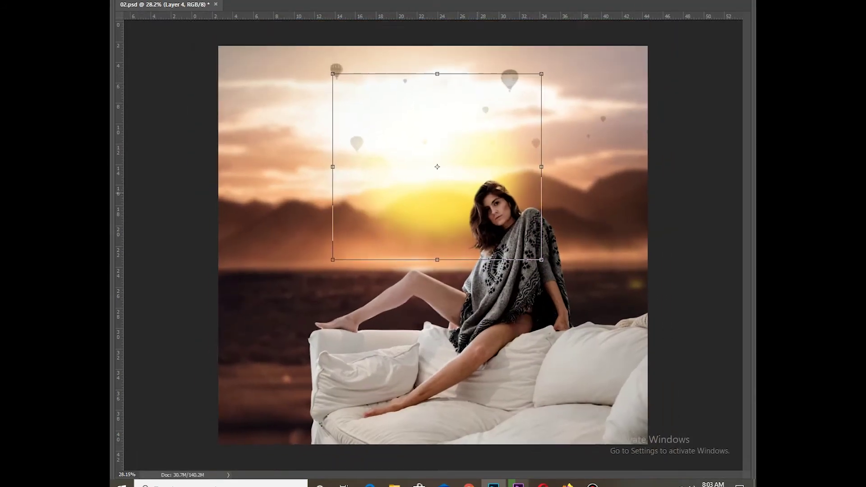
pyautogui.hotkey('ctrl', '-')
pyautogui.moveTo(542, 73); pyautogui.dragTo(567, 49)
pyautogui.moveTo(567, 167)
pyautogui.mouseDown()
pyautogui.moveTo(657, 167)
pyautogui.moveTo(635, 167)
pyautogui.mouseUp()
pyautogui.moveTo(437, 281); pyautogui.dragTo(437, 260)
# Commit the sun's new shape and lower Layer 4 opacity to 67%.
pyautogui.press('Return')
pyautogui.hotkey('ctrl', '-')
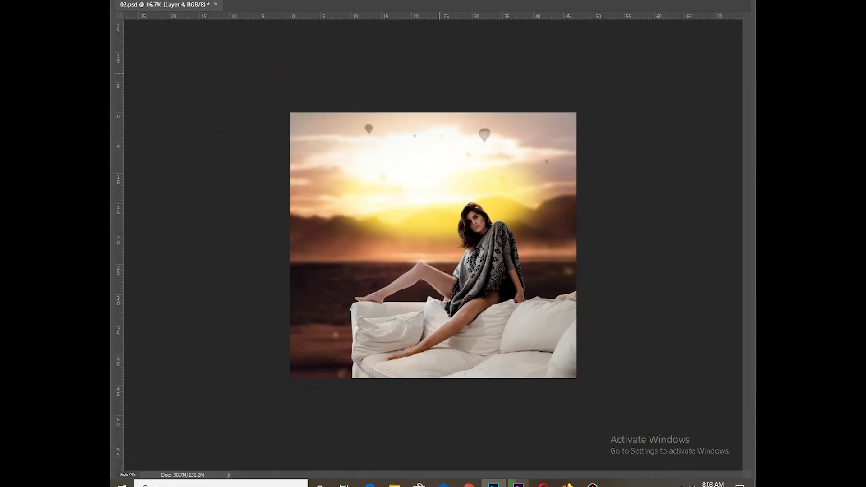
pyautogui.press('Tab')
pyautogui.click(716, 321)
pyautogui.moveTo(704, 332); pyautogui.dragTo(698, 333)
pyautogui.press('Return')
# Shift the sun glow's hue by -26 toward orange.
pyautogui.hotkey('ctrl', 'u')
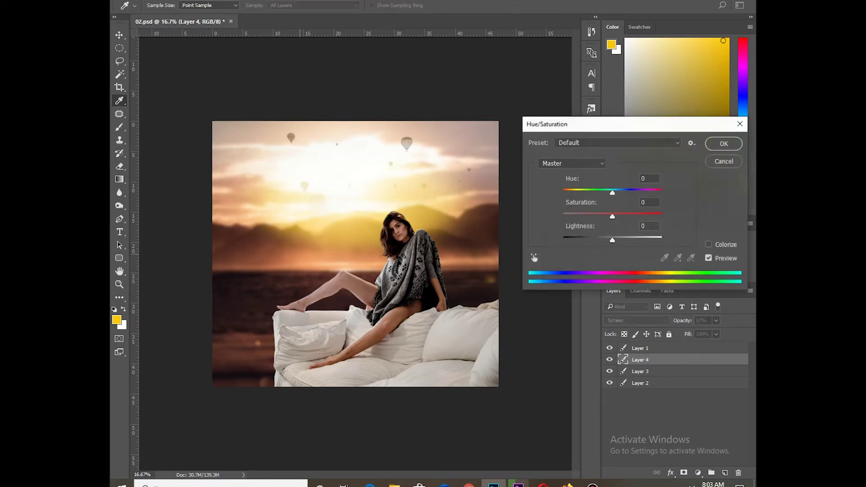
pyautogui.write('-26')
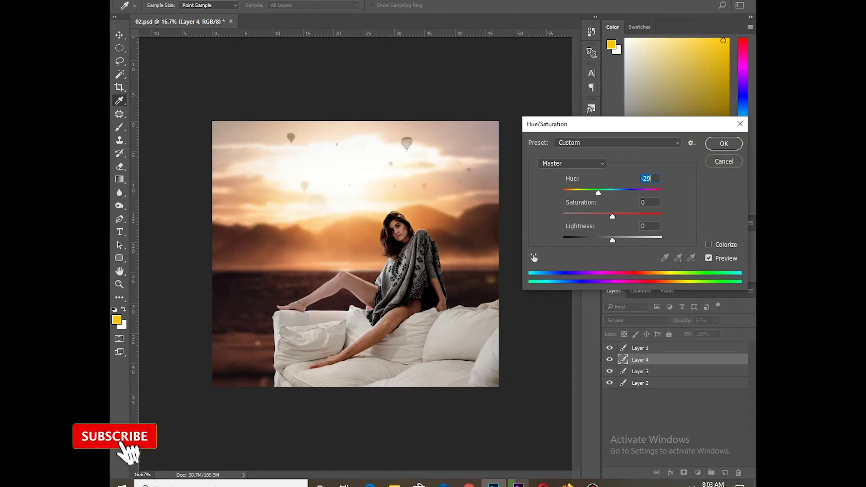
pyautogui.press('Return')
# Scale the sun glow up to about 143%.
pyautogui.hotkey('ctrl', 't')
pyautogui.moveTo(490, 264); pyautogui.dragTo(547, 290)
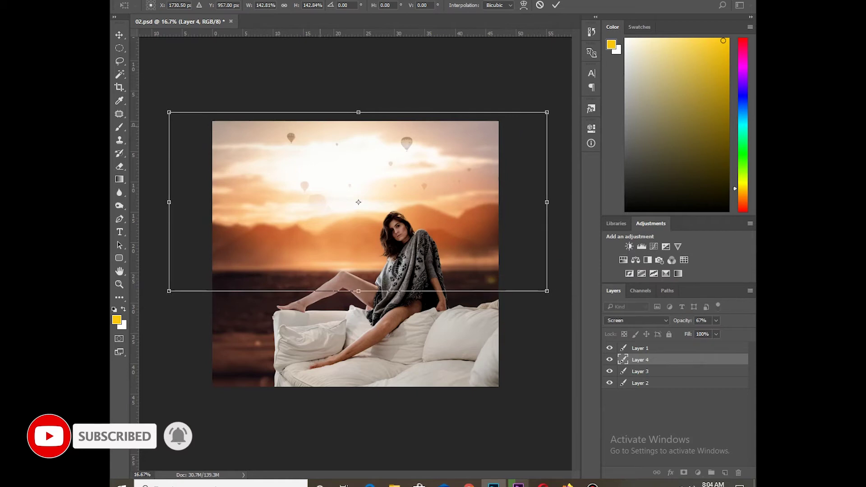
pyautogui.press('Return')
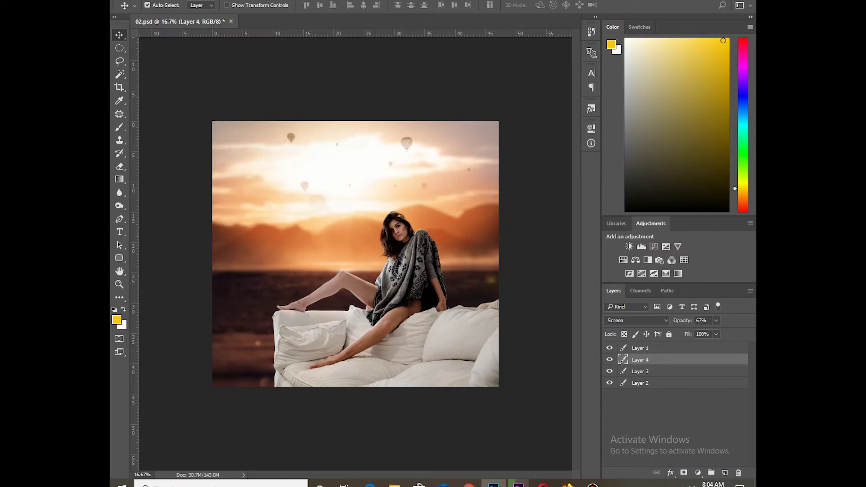
# Open the hot-air balloon valley photo and zoom in on the big balloon with the Pen tool.
pyautogui.moveTo(431, 9); pyautogui.dragTo(428, 27)
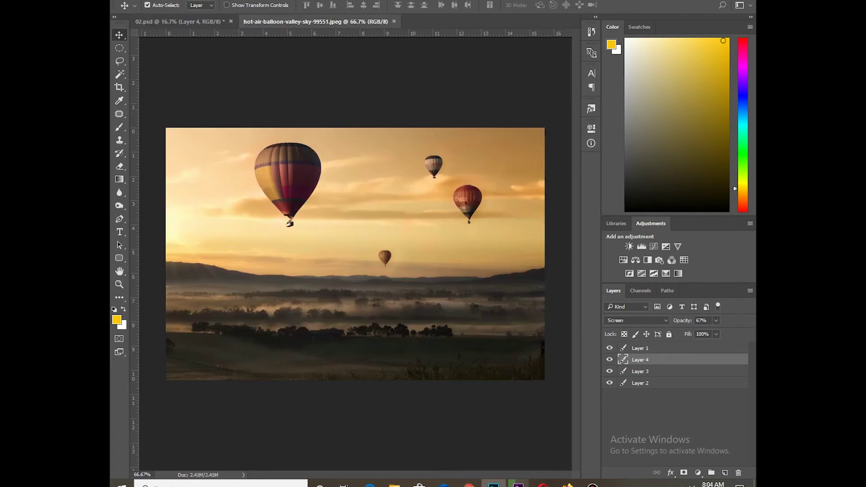
pyautogui.scroll(2, 270, 169)
pyautogui.scroll(2, 270, 169)
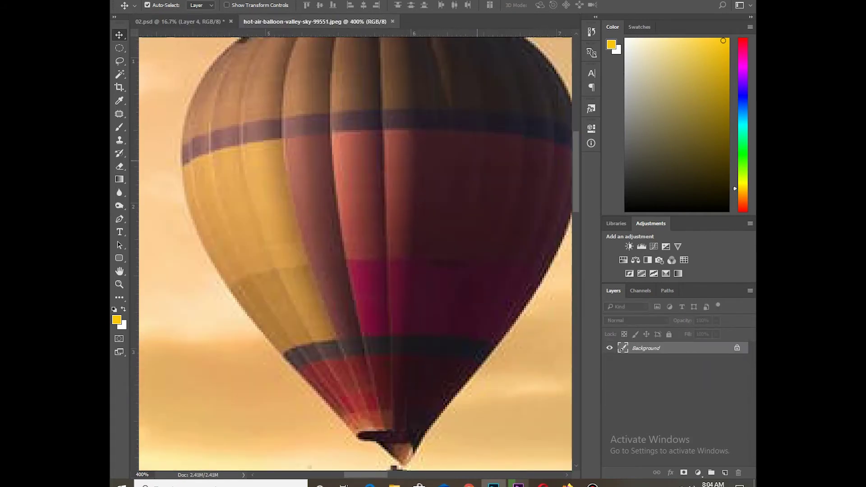
pyautogui.scroll(-2, 355, 252)
pyautogui.scroll(-2, 356, 253)
pyautogui.press('p')
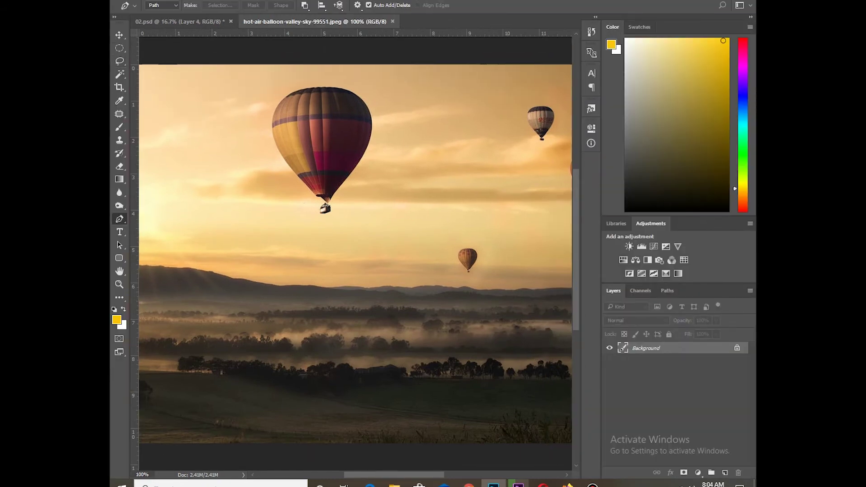
pyautogui.rightClick(120, 219)
pyautogui.press('Escape')
pyautogui.scroll(2, 304, 157)
pyautogui.scroll(2, 304, 157)
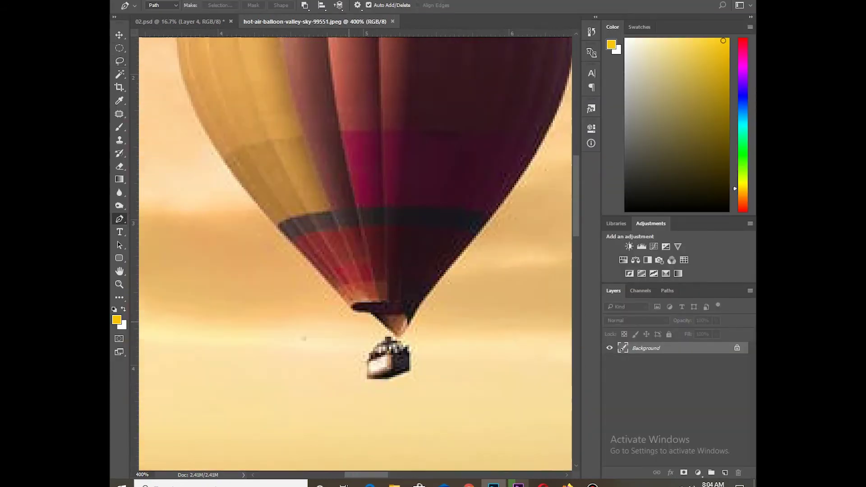
# Trace the big balloon's left edge and top with a curved pen path.
pyautogui.click(355, 316)
pyautogui.scroll(5, 329, 334)
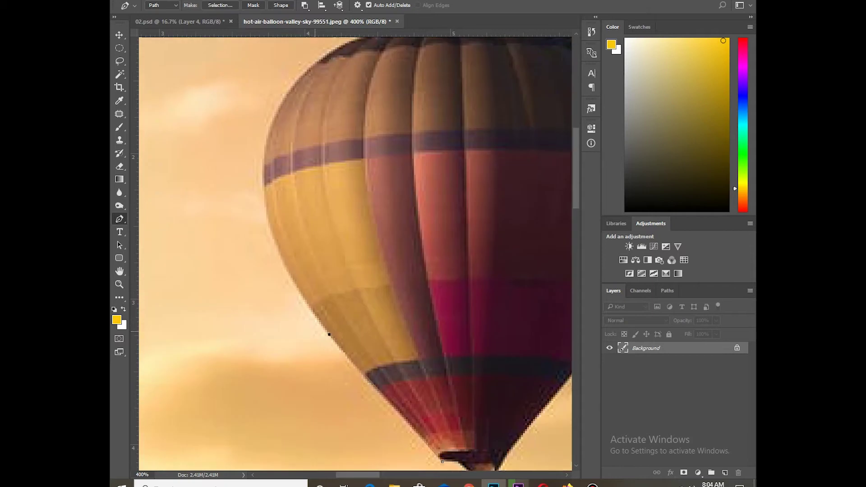
pyautogui.moveTo(329, 334); pyautogui.dragTo(341, 388)
pyautogui.moveTo(274, 251); pyautogui.dragTo(269, 310)
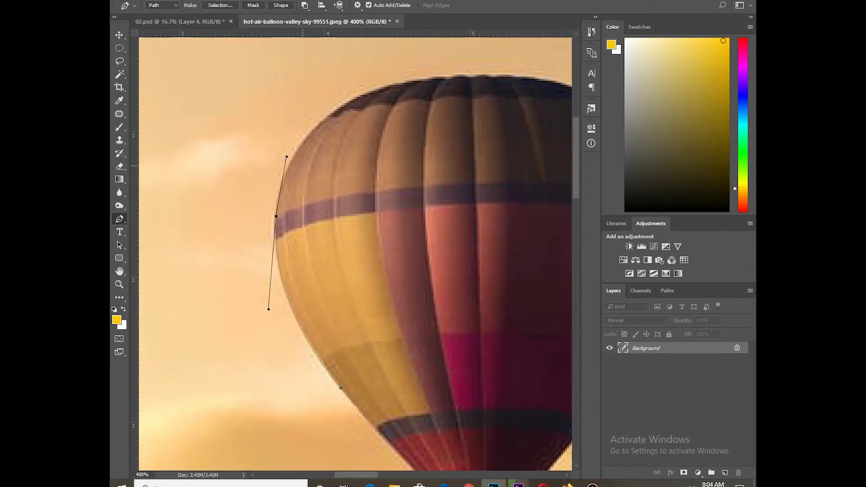
pyautogui.moveTo(340, 388); pyautogui.dragTo(272, 480)
pyautogui.moveTo(384, 168); pyautogui.dragTo(518, 163)
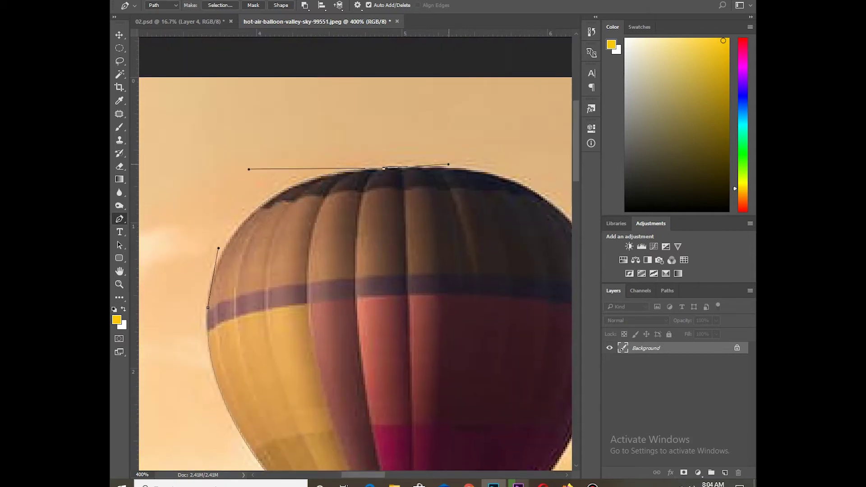
# Continue the path down the right edge to the basket and load it as a selection.
pyautogui.moveTo(361, 271); pyautogui.dragTo(239, 203)
pyautogui.moveTo(480, 210); pyautogui.dragTo(497, 256)
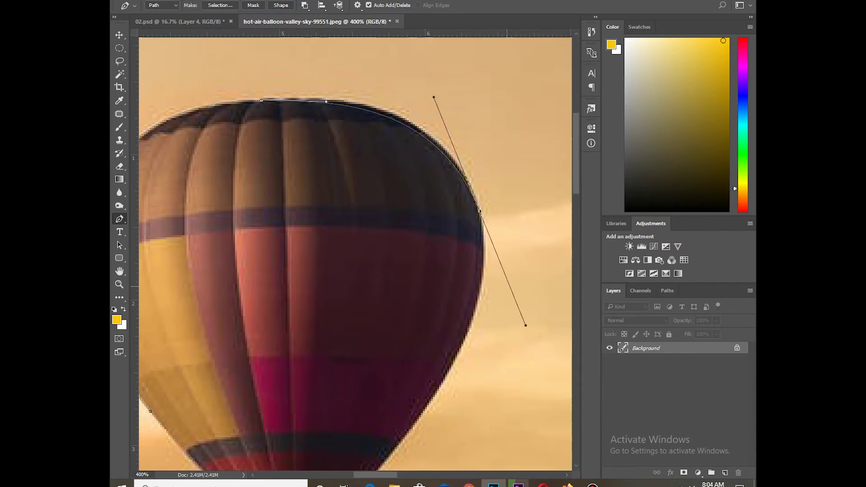
pyautogui.moveTo(361, 271); pyautogui.dragTo(373, 150)
pyautogui.moveTo(437, 288); pyautogui.dragTo(509, 193)
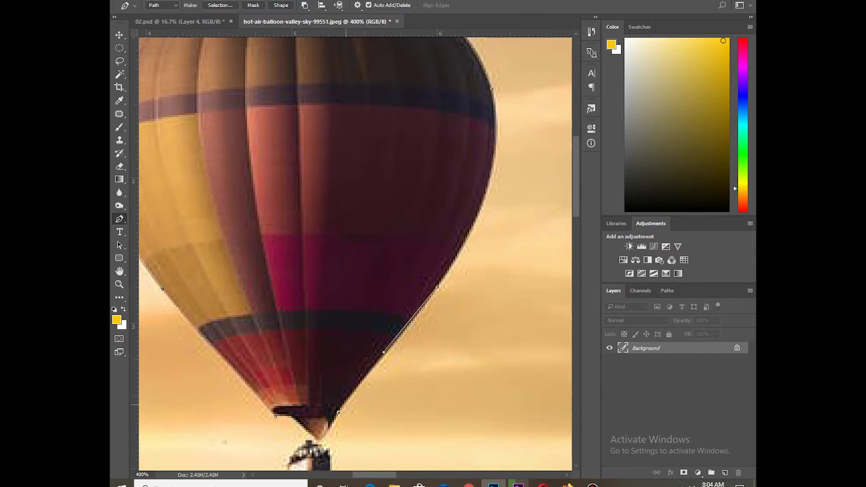
pyautogui.moveTo(361, 315); pyautogui.dragTo(437, 182)
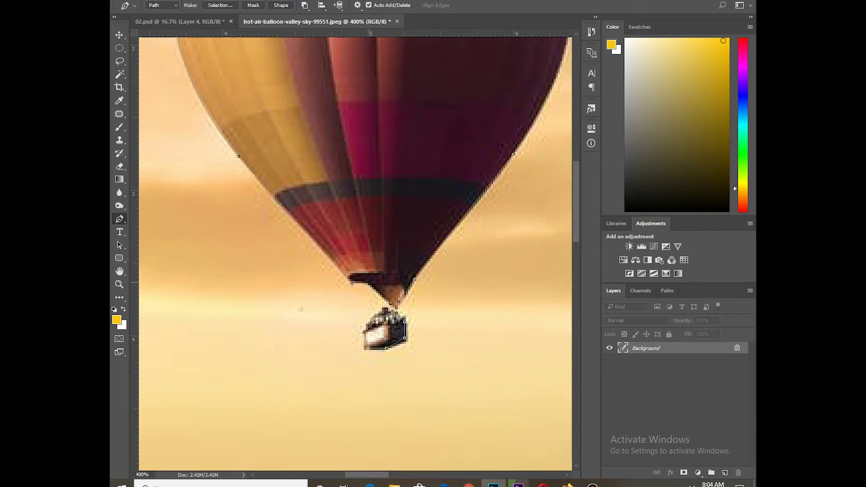
pyautogui.hotkey('ctrl', '0')
pyautogui.hotkey('ctrl', 'Return')
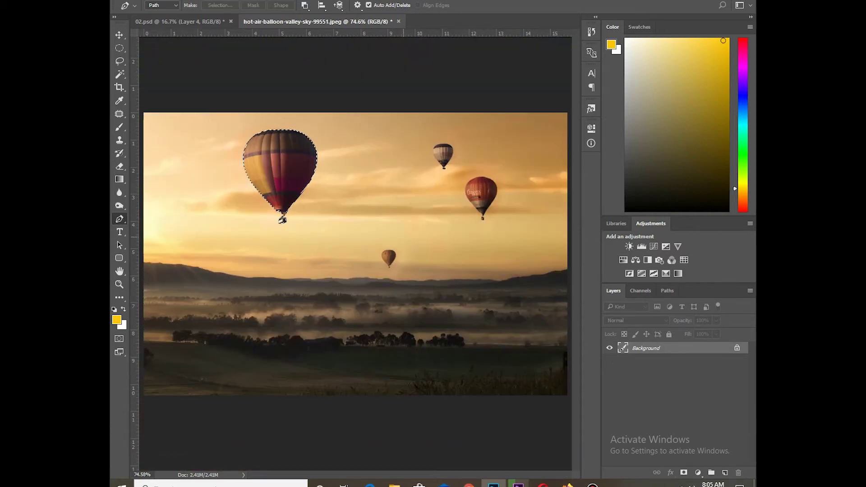
# Copy the balloon, close the photo without saving, and paste it into 02.psd.
pyautogui.click(180, 21)
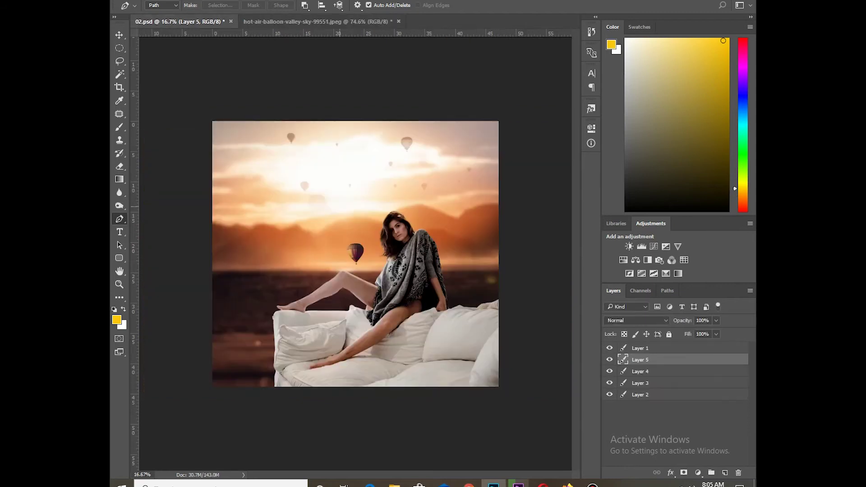
pyautogui.hotkey('ctrl', 'Tab')
pyautogui.hotkey('ctrl', 'c')
pyautogui.hotkey('ctrl', 'w')
pyautogui.press('n')
pyautogui.hotkey('ctrl', 'v')
# Move the pasted balloon left of the woman and resize it.
pyautogui.press('v')
pyautogui.moveTo(355, 254)
pyautogui.mouseDown()
pyautogui.moveTo(329, 256)
pyautogui.moveTo(356, 222)
pyautogui.moveTo(296, 250)
pyautogui.mouseUp()
pyautogui.hotkey('ctrl', 't')
pyautogui.press('Return')
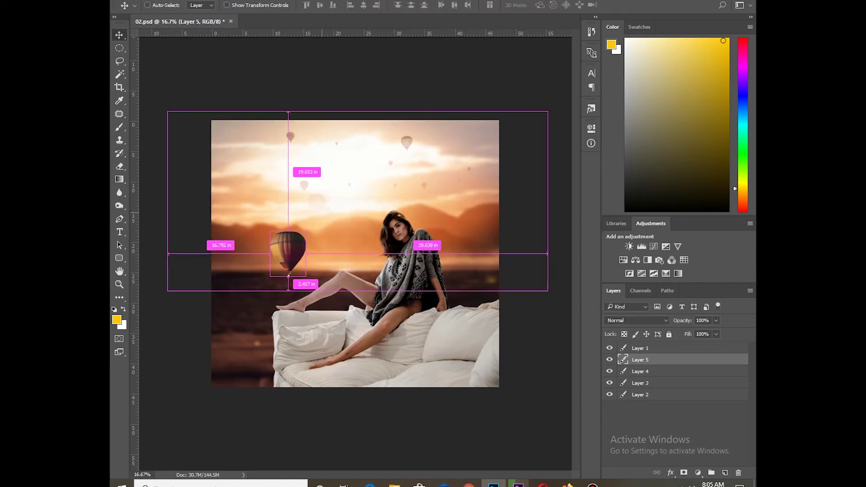
pyautogui.hotkey('ctrl', '+')
pyautogui.press('Tab')
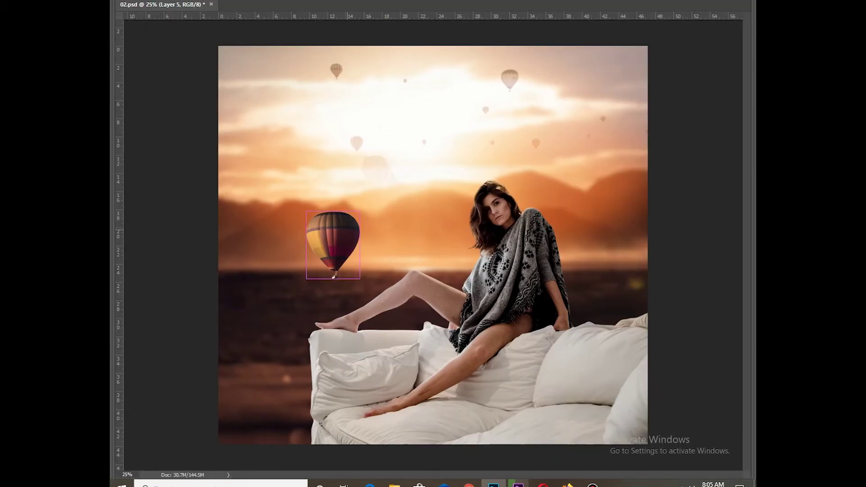
# Apply Levels 15/1.00/227 with output 228 to the balloon and move it higher left.
pyautogui.hotkey('ctrl', 'l')
pyautogui.moveTo(271, 67); pyautogui.dragTo(503, 54)
pyautogui.moveTo(446, 167); pyautogui.dragTo(453, 168)
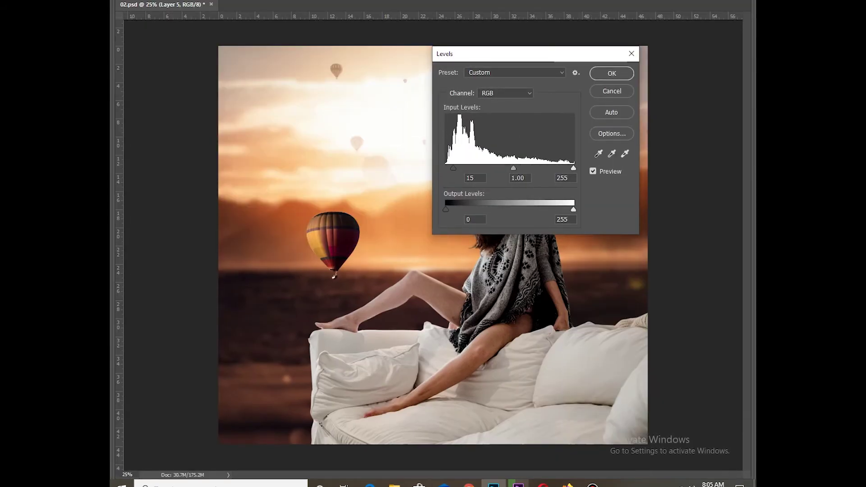
pyautogui.moveTo(574, 168); pyautogui.dragTo(559, 168)
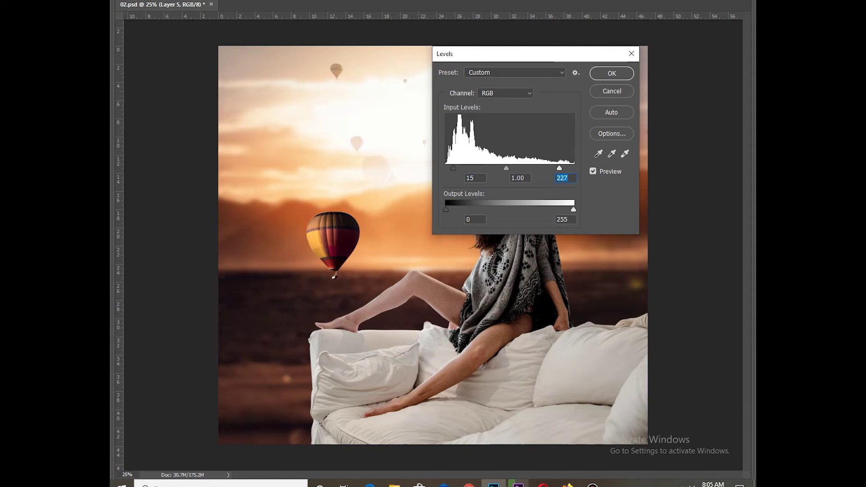
pyautogui.press('Tab')
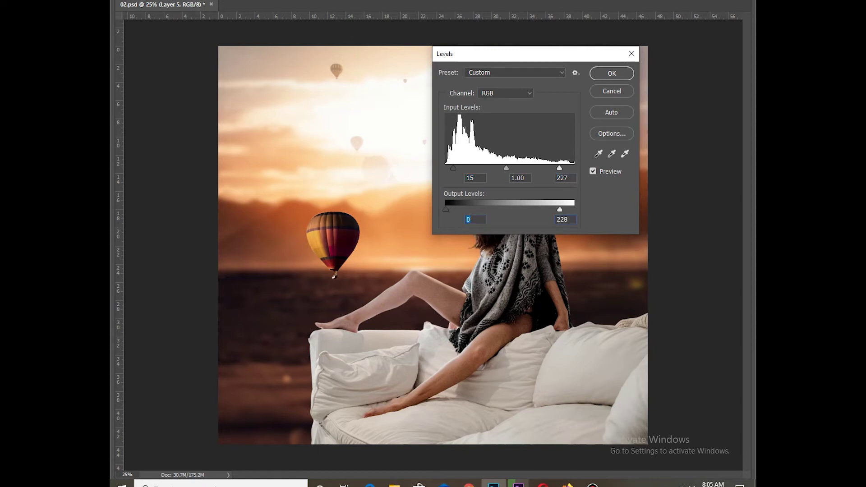
pyautogui.press('Return')
pyautogui.moveTo(335, 277)
pyautogui.mouseDown()
pyautogui.moveTo(308, 238)
pyautogui.moveTo(591, 163)
pyautogui.mouseUp()
# Shrink the top-right balloon copy and reposition the balloons in the sky.
pyautogui.hotkey('ctrl', 't')
pyautogui.moveTo(615, 99)
pyautogui.mouseDown()
pyautogui.moveTo(604, 113)
pyautogui.moveTo(591, 105)
pyautogui.mouseUp()
pyautogui.press('Return')
pyautogui.moveTo(316, 194); pyautogui.dragTo(315, 206)
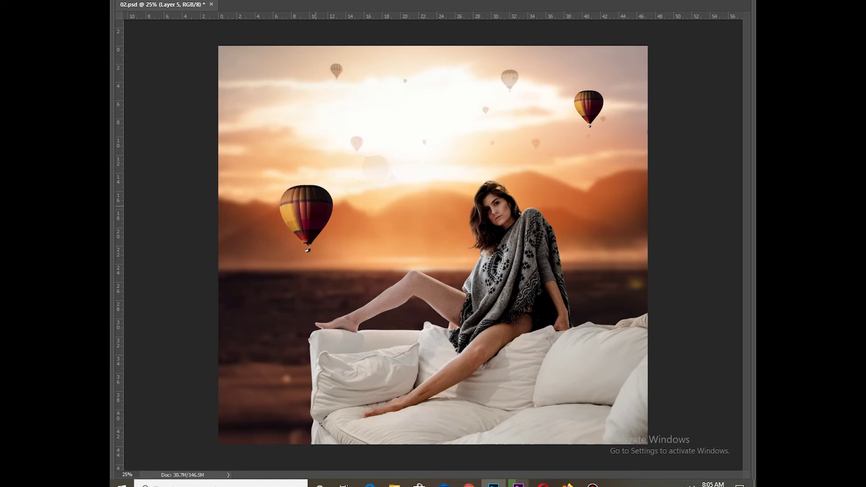
# Try a -37 hue shift on the left balloon, discard it, and fit the image on screen.
pyautogui.hotkey('ctrl', 'u')
pyautogui.write('-37')
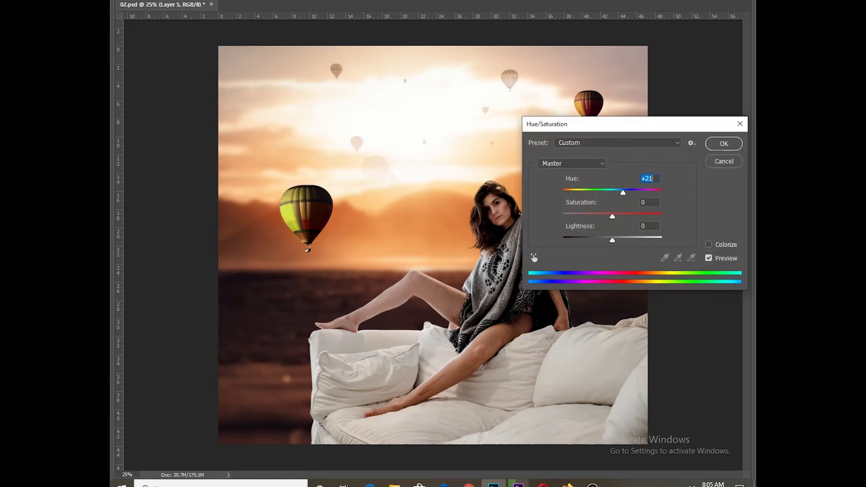
pyautogui.hotkey('shift', 'Down')
pyautogui.hotkey('shift', 'Down')
pyautogui.hotkey('shift', 'Down')
pyautogui.hotkey('shift', 'Down')
pyautogui.hotkey('shift', 'Down')
pyautogui.hotkey('shift', 'Down')
pyautogui.press('Up')
pyautogui.press('Up')
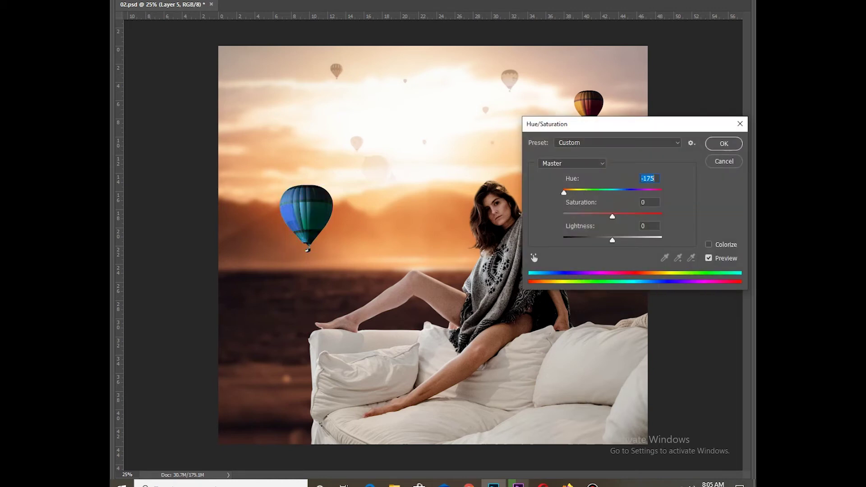
pyautogui.press('Escape')
pyautogui.hotkey('ctrl', '-')
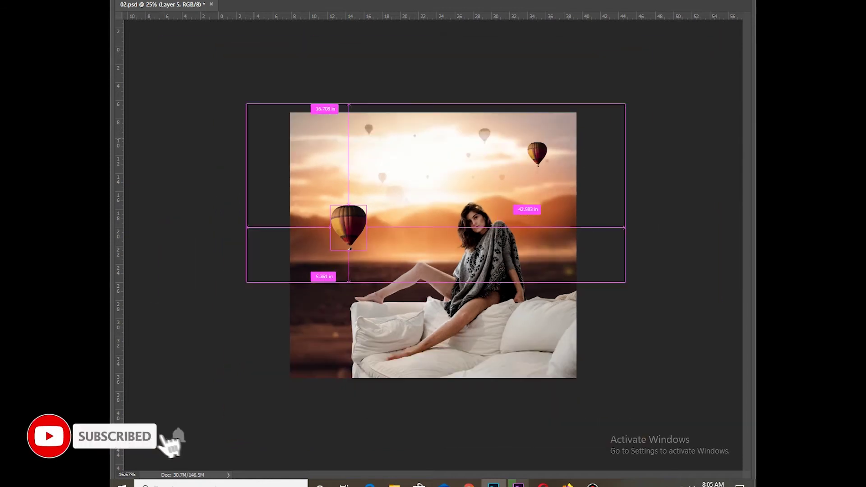
pyautogui.hotkey('ctrl', '0')
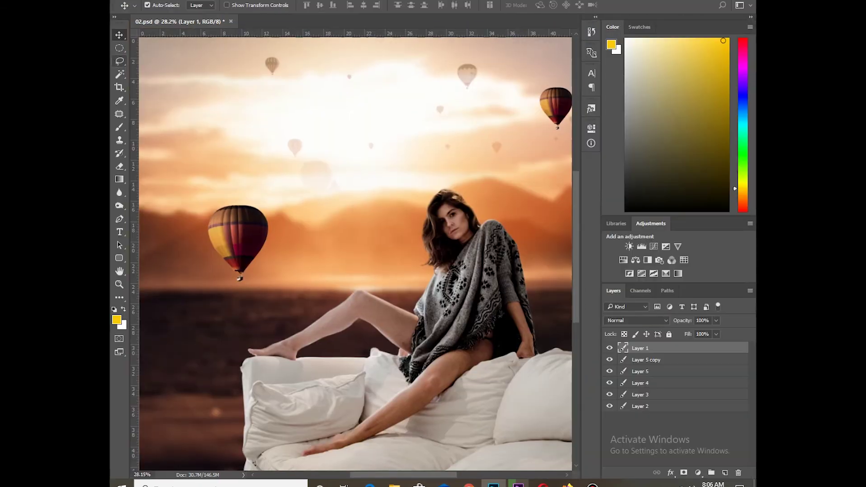
# Switch to the Elliptical Marquee Tool and hide the panels.
pyautogui.rightClick(119, 48)
pyautogui.click(154, 54)
pyautogui.press('Tab')
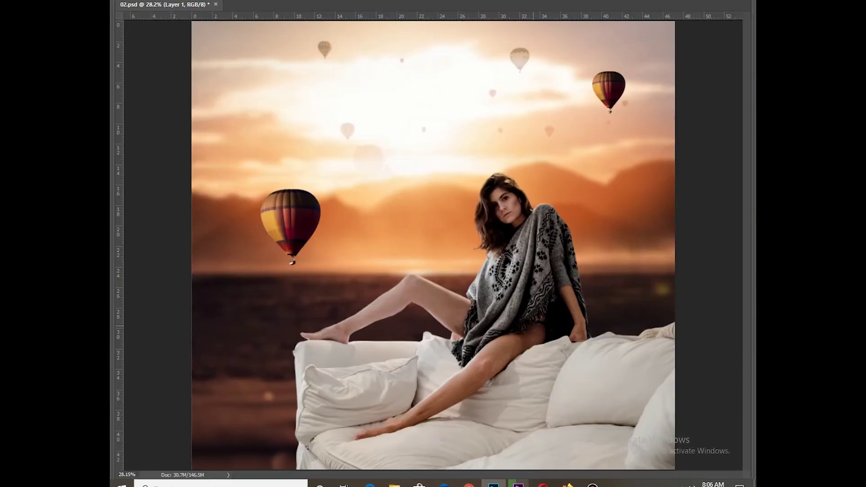
pyautogui.press('Tab')
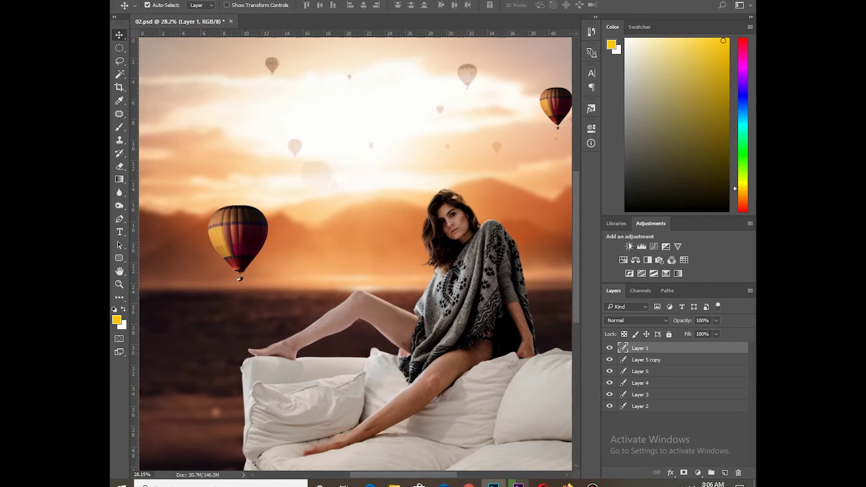
# Open Liquify and push the raised thigh's edge with Forward Warp.
pyautogui.hotkey('alt', 't')
pyautogui.click(288, 66)
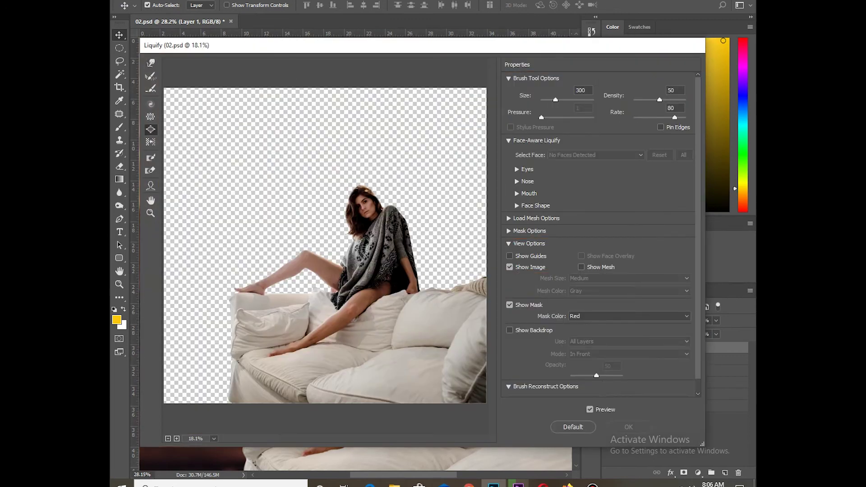
pyautogui.hotkey('ctrl', '+')
pyautogui.hotkey('ctrl', '+')
pyautogui.hotkey('ctrl', '+')
pyautogui.press('w')
pyautogui.moveTo(338, 230); pyautogui.dragTo(319, 216)
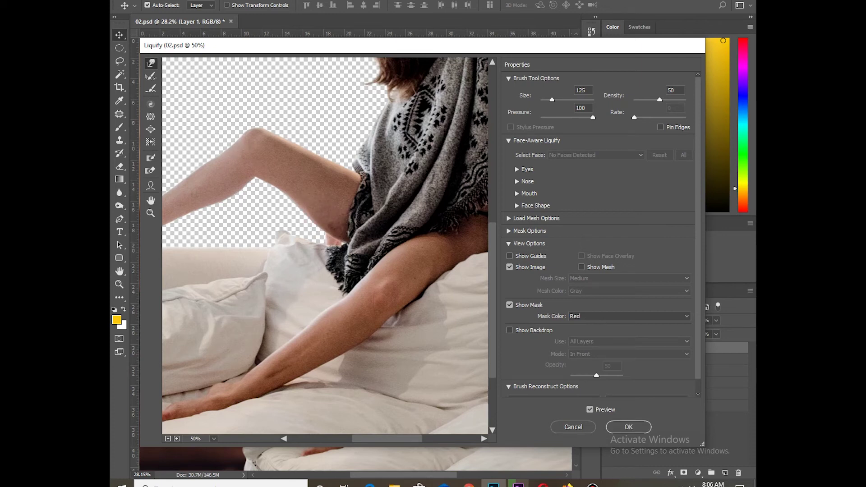
# Bloat the raised thigh with a size 500 brush and apply the Liquify.
pyautogui.moveTo(194, 45); pyautogui.dragTo(234, 41)
pyautogui.press('b')
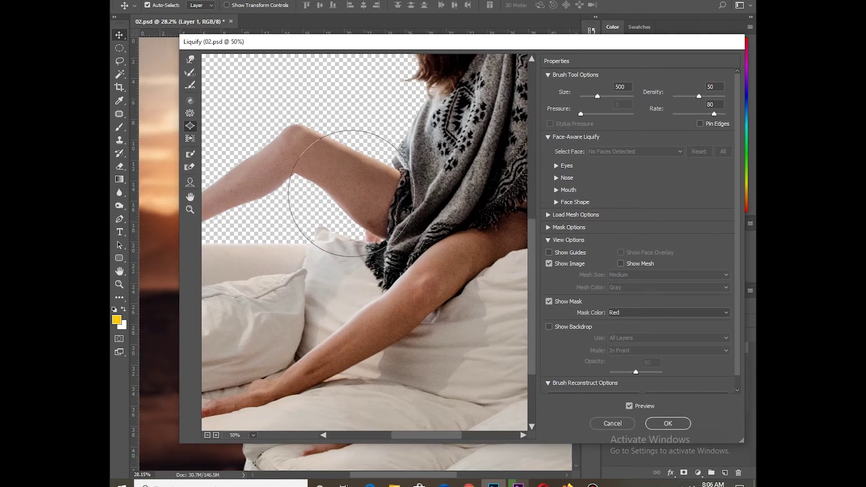
pyautogui.hscroll(3, 351, 194)
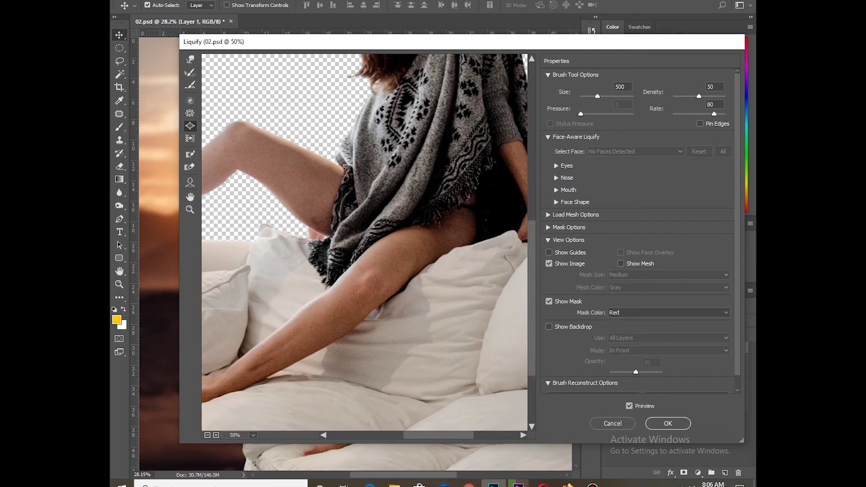
pyautogui.hscroll(1, 366, 246)
pyautogui.moveTo(386, 237); pyautogui.dragTo(381, 246)
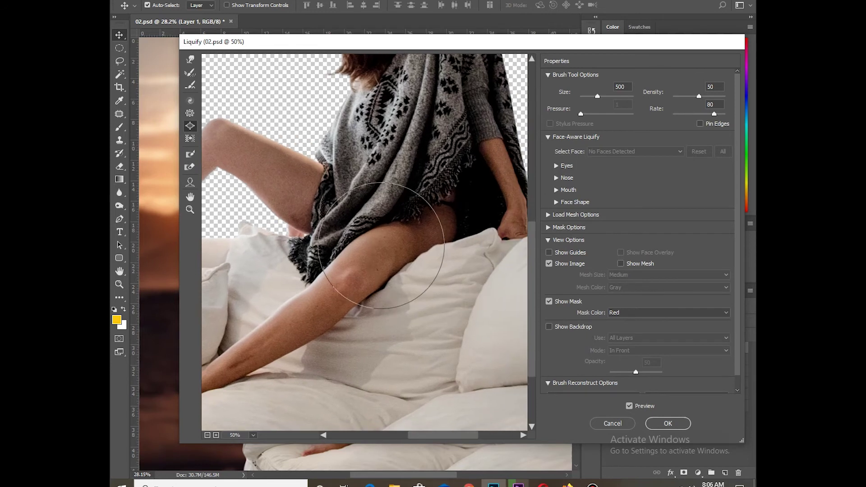
pyautogui.scroll(4, 381, 246)
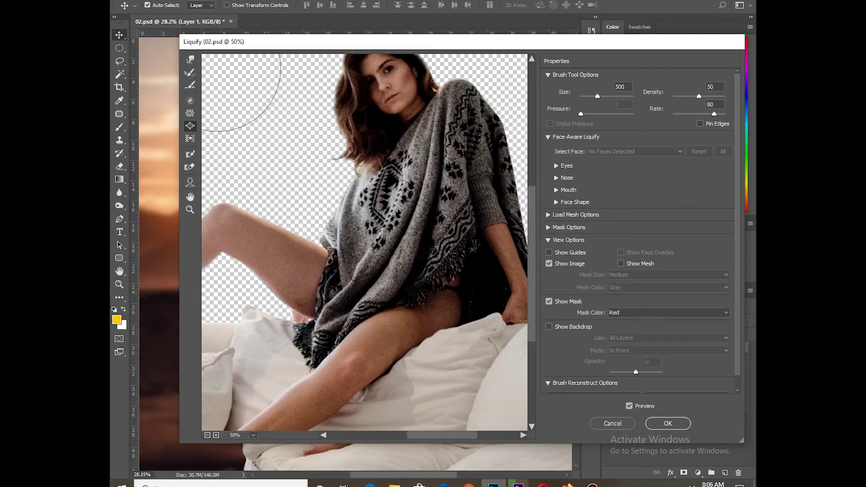
pyautogui.click(668, 423)
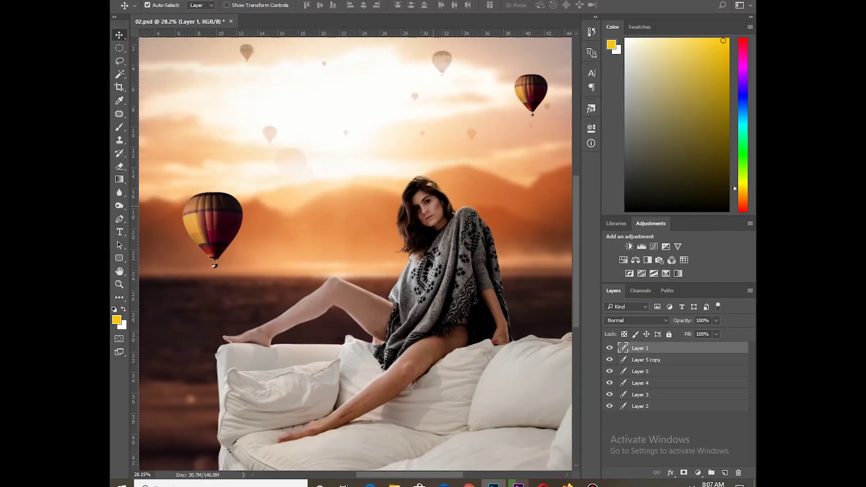
# Select the woman and sofa from Layer 1, expand by 2 pixels, and feather by 100 pixels.
pyautogui.keyDown('ctrl'); pyautogui.click(622, 348); pyautogui.keyUp('ctrl')
pyautogui.press('Tab')
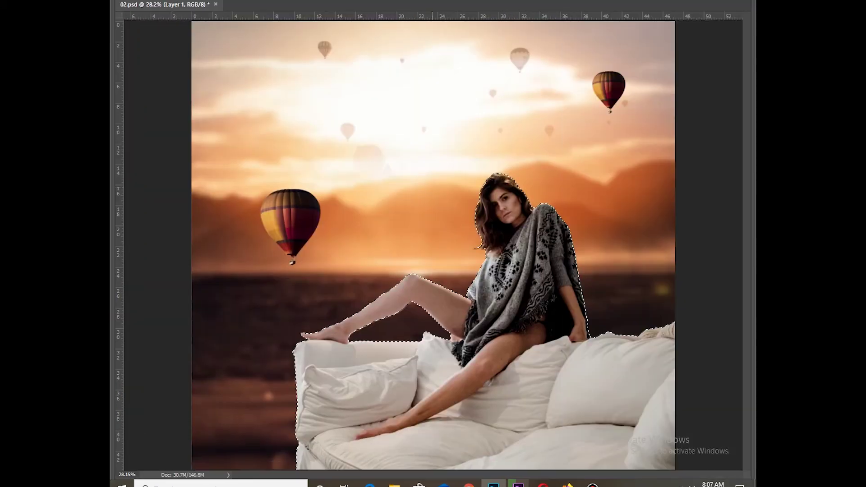
pyautogui.hotkey('alt', 's')
pyautogui.press('m')
pyautogui.press('e')
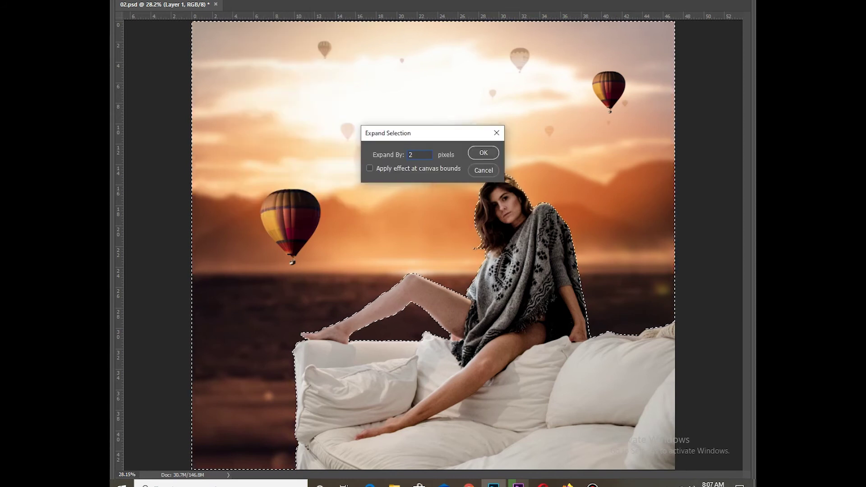
pyautogui.press('Return')
pyautogui.hotkey('ctrl', '+')
pyautogui.hotkey('ctrl', '+')
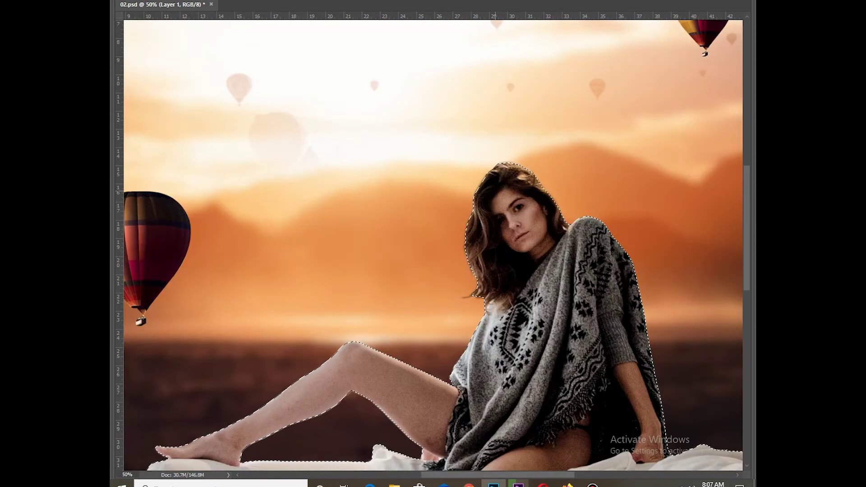
pyautogui.hotkey('shift', 'F6')
pyautogui.press('Return')
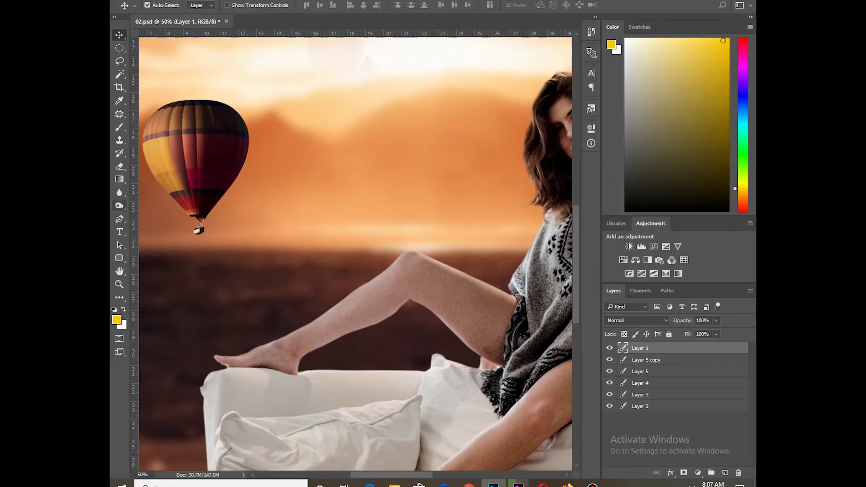
# Darken the raised leg's shin with the Burn tool, undoing an extra thigh stroke.
pyautogui.rightClick(119, 205)
pyautogui.click(158, 215)
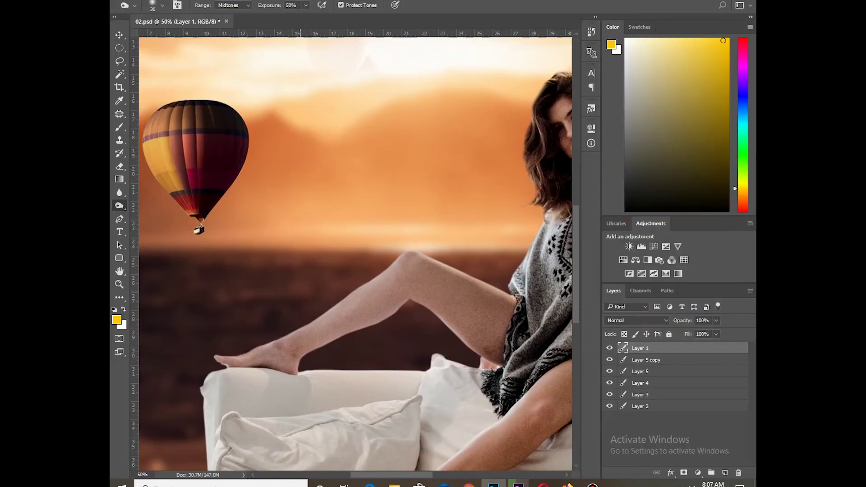
pyautogui.moveTo(395, 266); pyautogui.dragTo(323, 318)
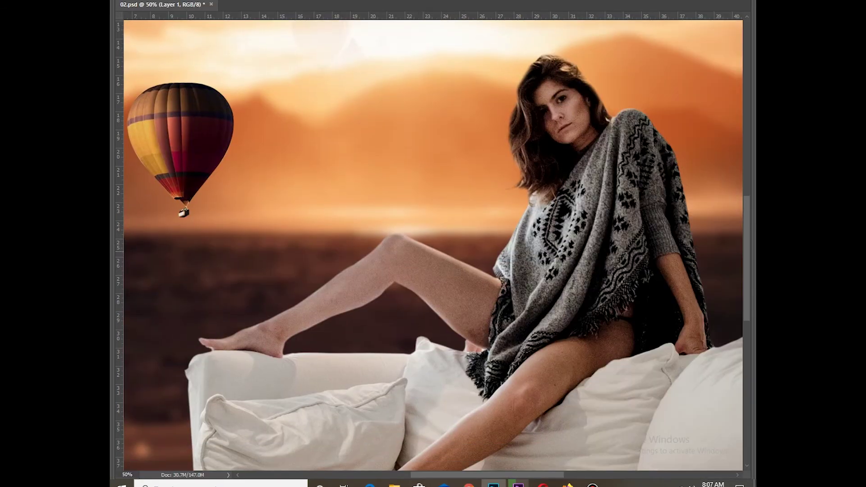
pyautogui.moveTo(419, 248); pyautogui.dragTo(496, 291)
pyautogui.hotkey('ctrl', 'z')
pyautogui.hotkey('ctrl', '0')
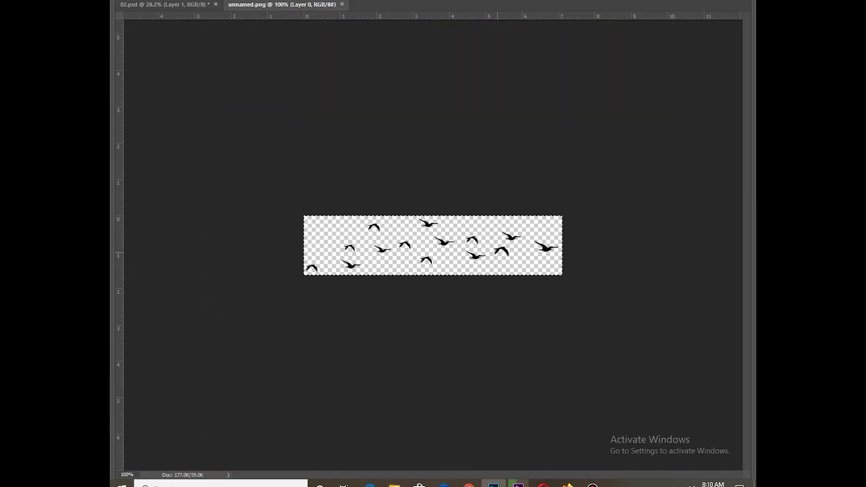
# Move the pasted bird flock into the upper-left sky and shrink it.
pyautogui.hotkey('ctrl', 'w')
pyautogui.hotkey('ctrl', 't')
pyautogui.moveTo(432, 244)
pyautogui.mouseDown()
pyautogui.moveTo(413, 113)
pyautogui.moveTo(470, 114)
pyautogui.moveTo(343, 97)
pyautogui.moveTo(270, 105)
pyautogui.mouseUp()
pyautogui.press('Return')
pyautogui.hotkey('ctrl', 't')
pyautogui.moveTo(338, 91)
pyautogui.mouseDown()
pyautogui.moveTo(303, 99)
pyautogui.moveTo(287, 129)
pyautogui.mouseUp()
pyautogui.press('Return')
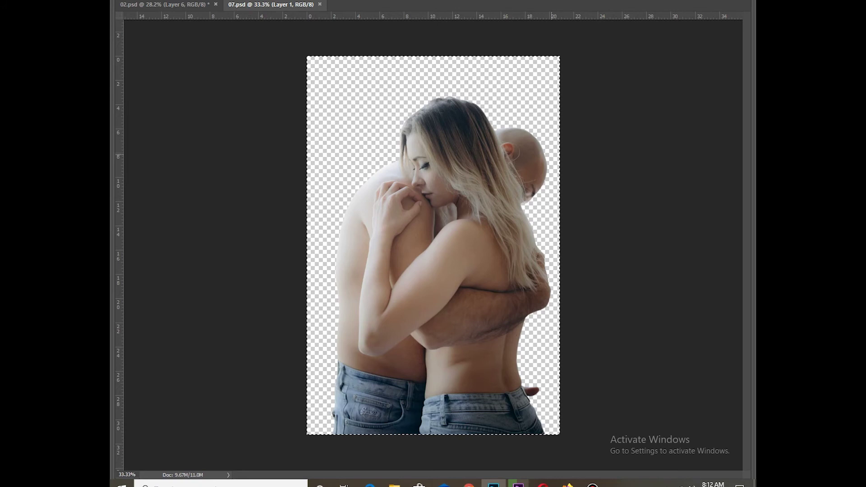
# Paste the embracing couple into the composite, scaling it down and raising it into the sky.
pyautogui.hotkey('ctrl', 'w')
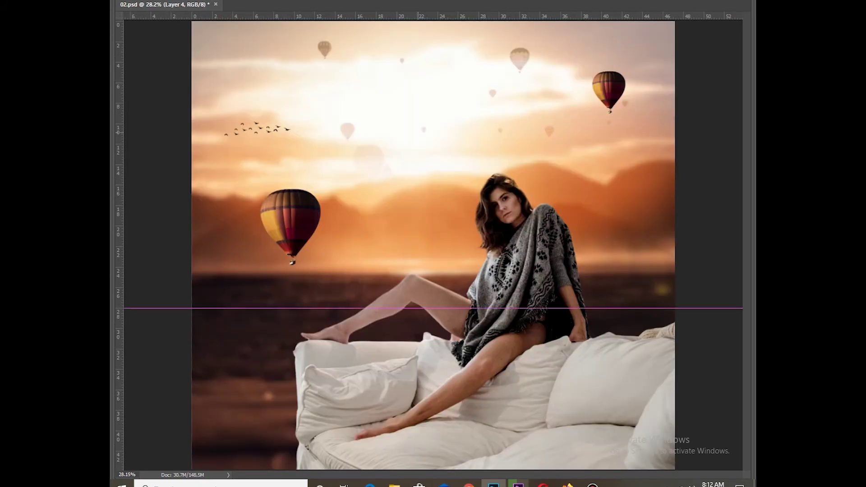
pyautogui.hotkey('ctrl', 'v')
pyautogui.moveTo(451, 135); pyautogui.dragTo(453, 103)
pyautogui.hotkey('ctrl', 't')
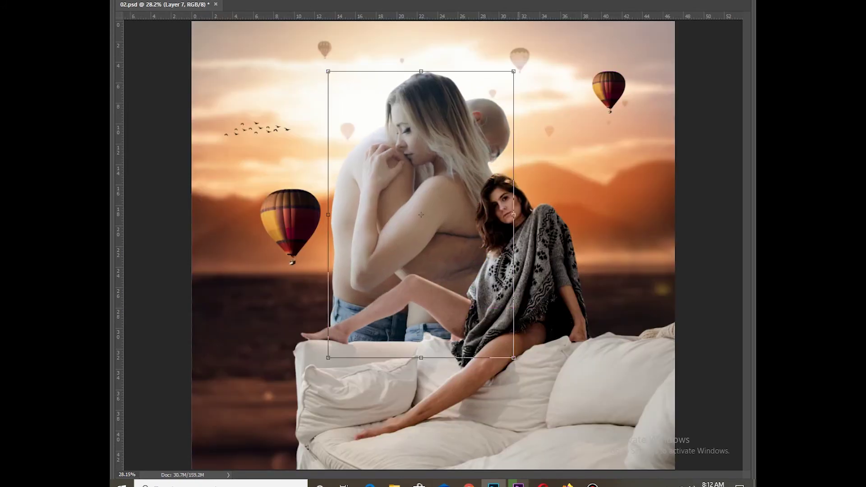
pyautogui.moveTo(513, 72); pyautogui.dragTo(484, 120)
pyautogui.moveTo(419, 194); pyautogui.dragTo(419, 172)
pyautogui.press('Return')
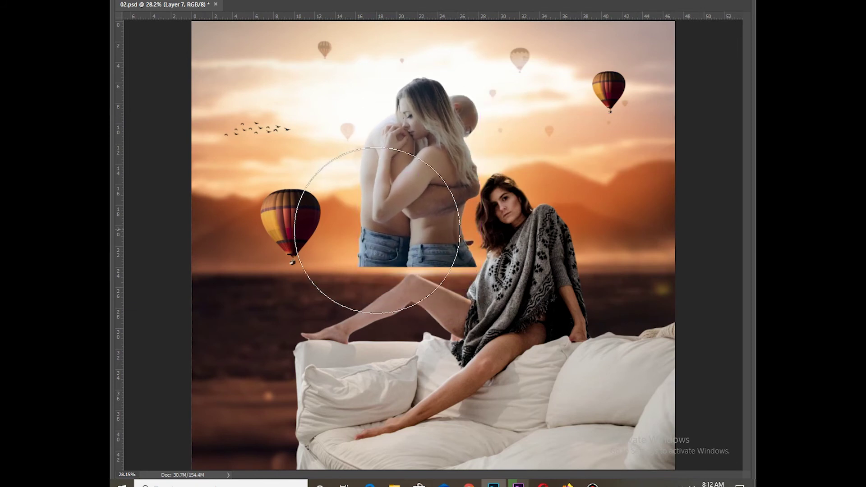
# Fade the couple's lower body, set its layer to 50% opacity, and preview it desaturated.
pyautogui.moveTo(393, 226)
pyautogui.mouseDown()
pyautogui.moveTo(466, 284)
pyautogui.moveTo(438, 244)
pyautogui.mouseUp()
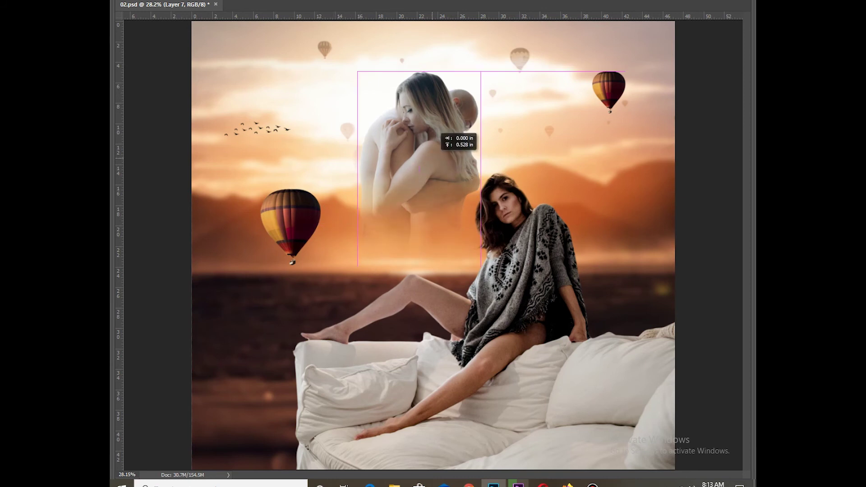
pyautogui.press('Tab')
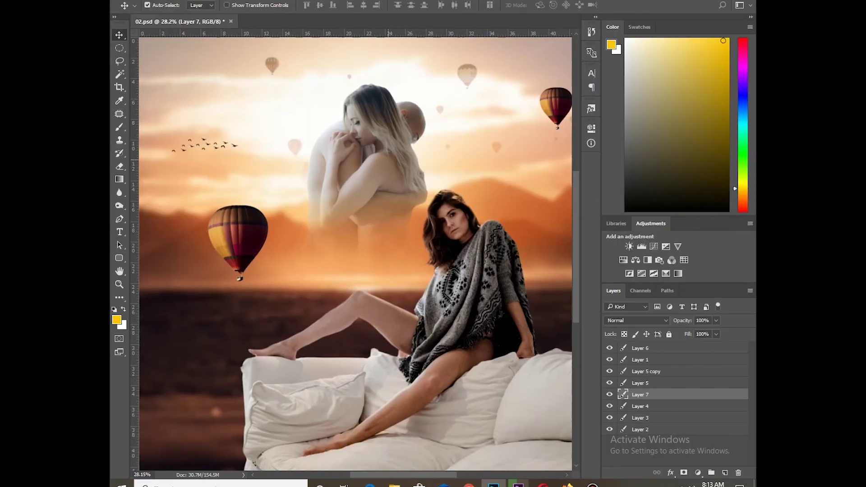
pyautogui.press('5')
pyautogui.hotkey('ctrl', '+')
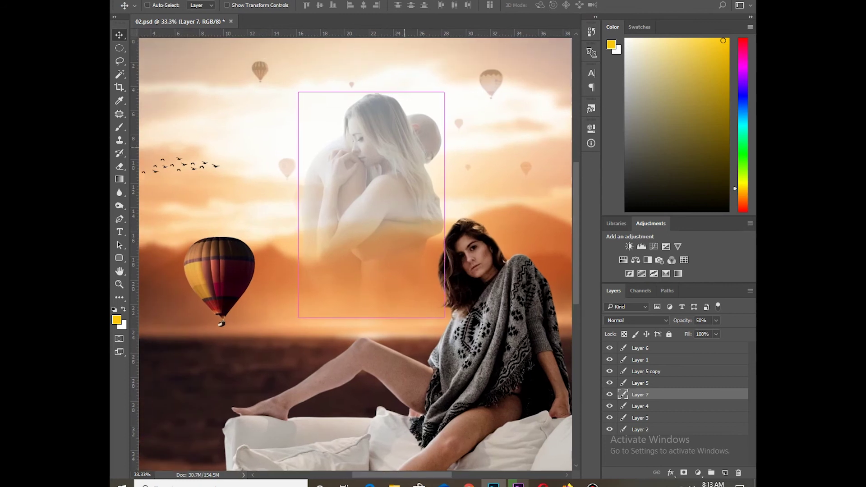
pyautogui.hotkey('ctrl', 'u')
pyautogui.moveTo(589, 126); pyautogui.dragTo(560, 100)
# Desaturate the couple with Saturation -100, then warm it with Color Balance +84/0/-60.
pyautogui.write('-100')
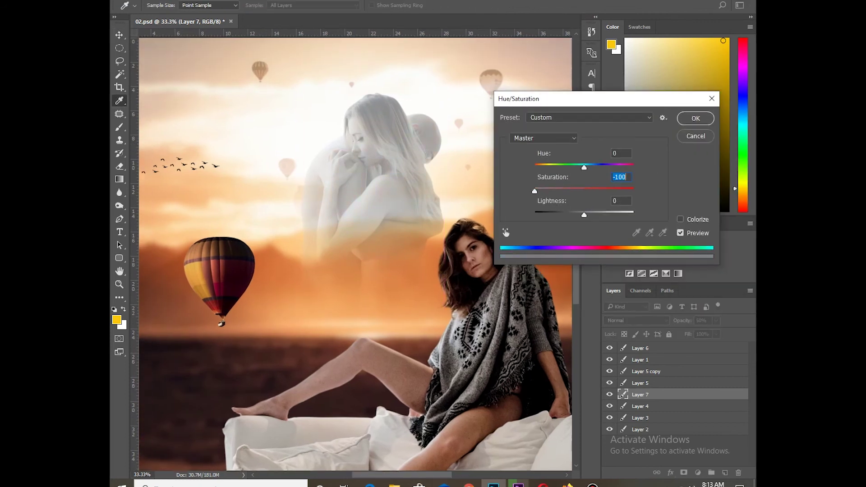
pyautogui.press('Return')
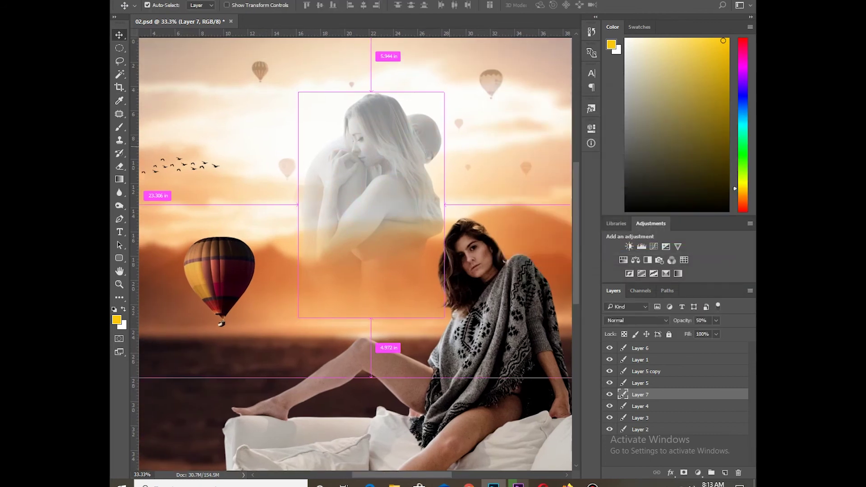
pyautogui.hotkey('ctrl', 'b')
pyautogui.moveTo(356, 100)
pyautogui.mouseDown()
pyautogui.moveTo(461, 72)
pyautogui.moveTo(537, 70)
pyautogui.mouseUp()
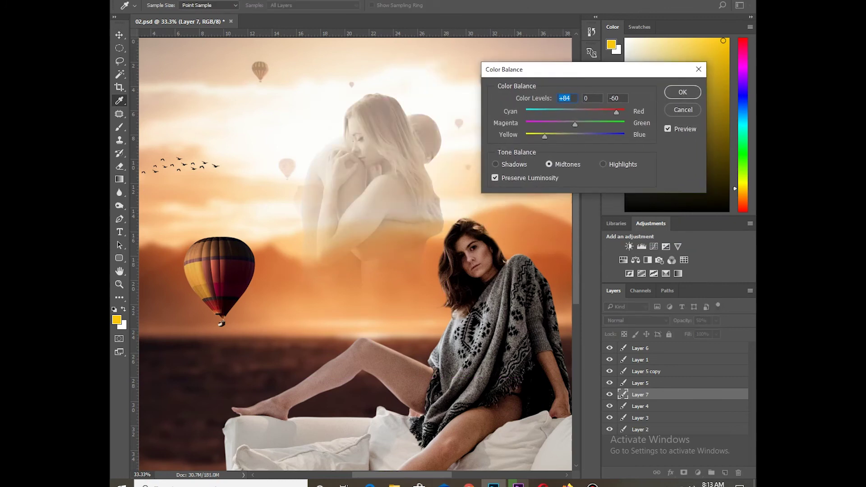
pyautogui.press('Return')
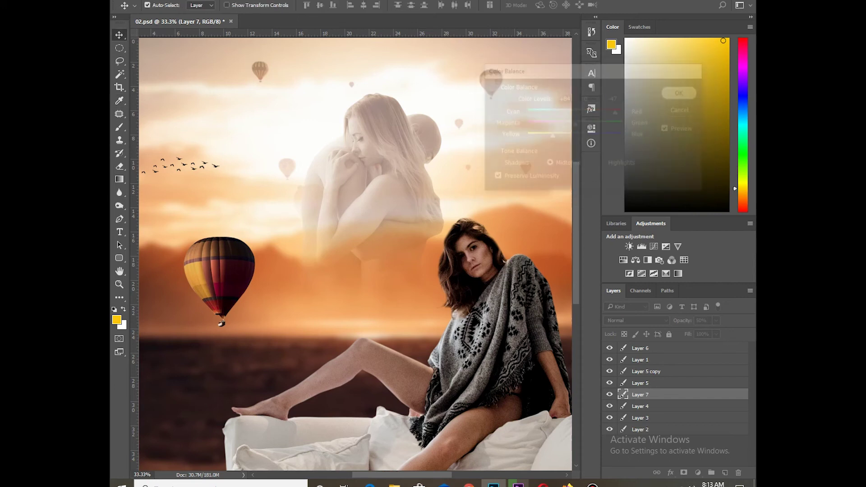
# Nudge the couple up and right and shrink it to 88.57%.
pyautogui.press('v')
pyautogui.hotkey('ctrl', '-')
pyautogui.moveTo(361, 122); pyautogui.dragTo(396, 105)
pyautogui.hotkey('ctrl', 't')
pyautogui.press('Return')
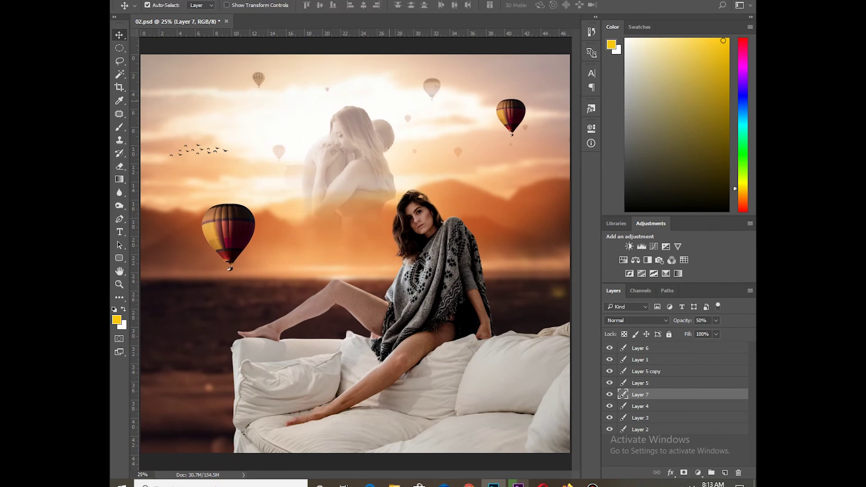
# Confirm Levels unchanged and lower the couple layer's opacity to 36%.
pyautogui.hotkey('ctrl', 'l')
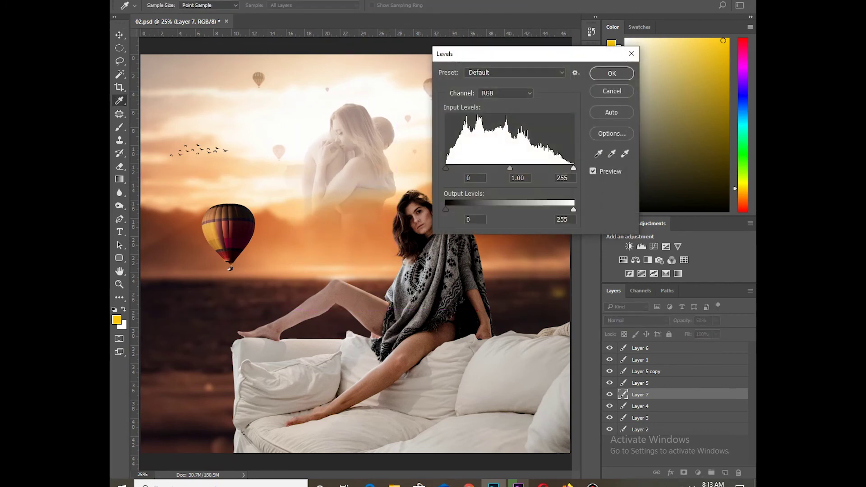
pyautogui.press('Return')
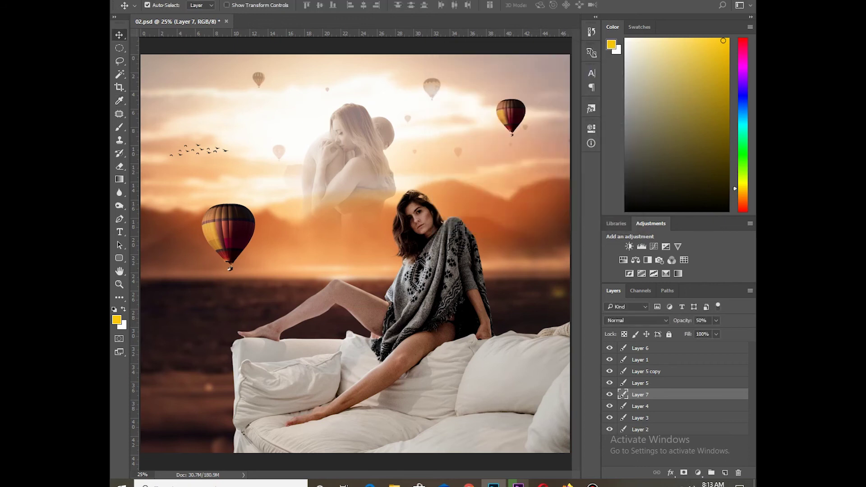
pyautogui.click(716, 321)
pyautogui.moveTo(711, 332); pyautogui.dragTo(709, 332)
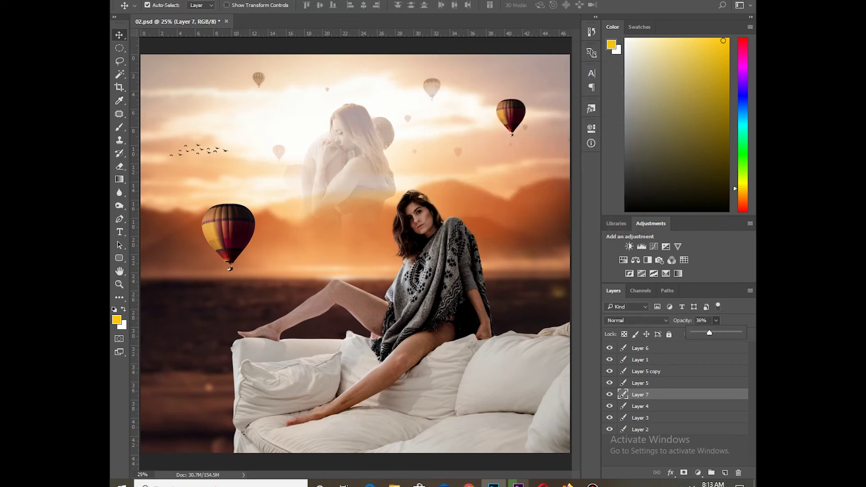
# Brighten the woman with a Curves midpoint raised to 165, then get the Rectangular Marquee ready.
pyautogui.press('Tab')
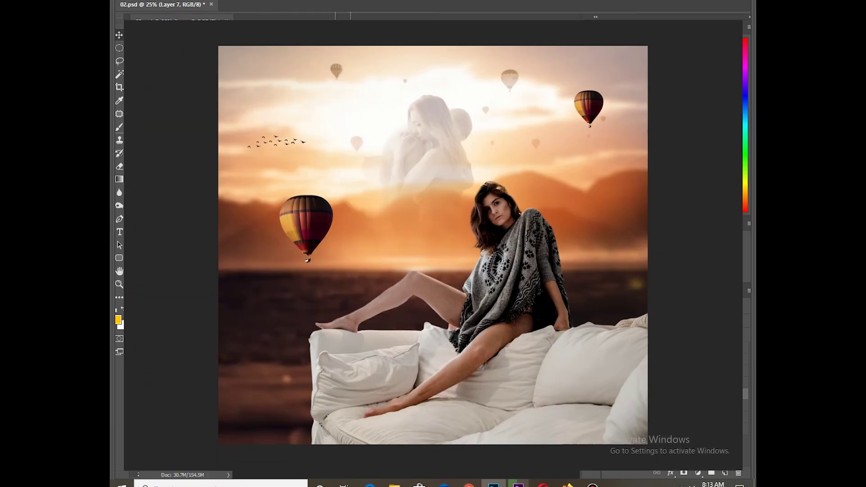
pyautogui.hotkey('ctrl', '0')
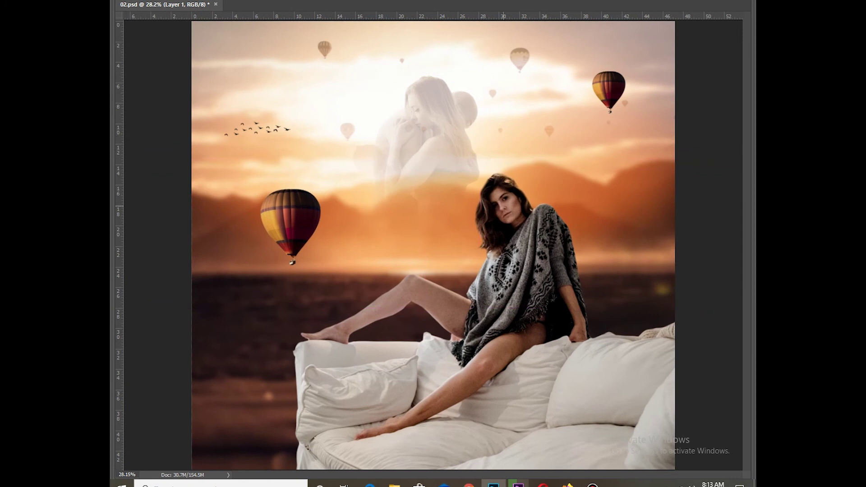
pyautogui.hotkey('ctrl', 'm')
pyautogui.moveTo(261, 169); pyautogui.dragTo(260, 160)
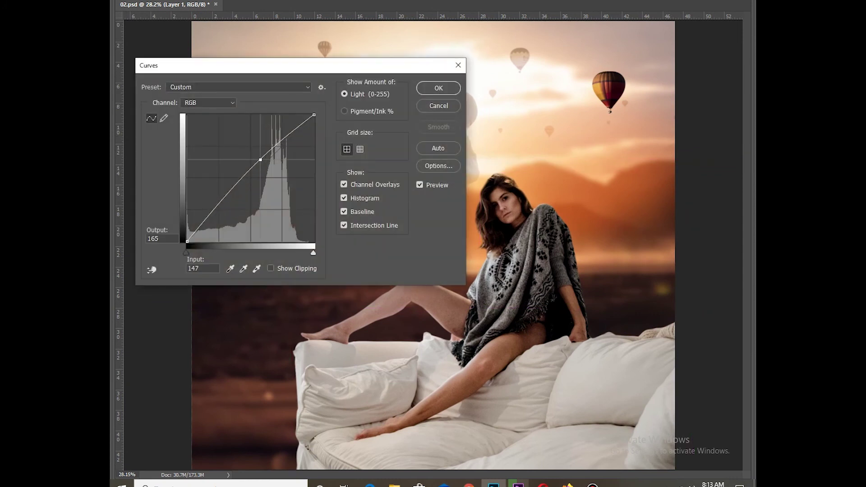
pyautogui.press('Return')
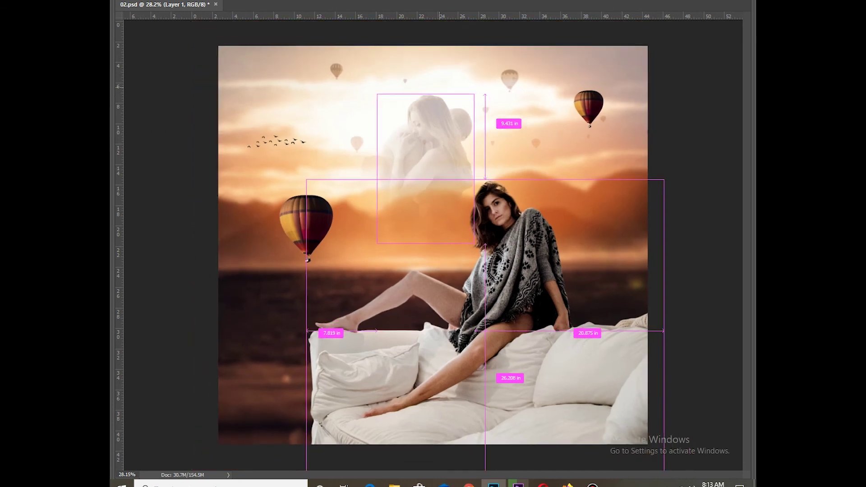
pyautogui.hotkey('ctrl', '-')
pyautogui.hotkey('ctrl', '-')
pyautogui.press('Tab')
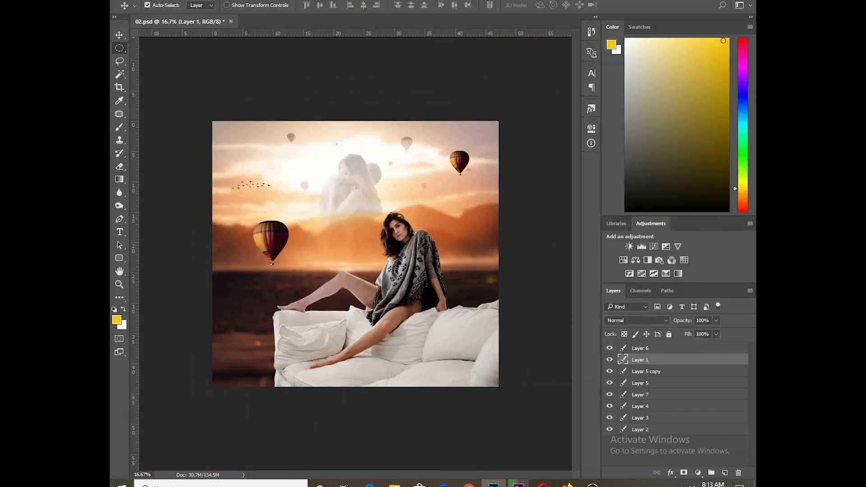
pyautogui.hotkey('shift', 'm')
# Select the whole canvas and, on a new layer, draw a black gradient from centre outward.
pyautogui.moveTo(211, 120); pyautogui.dragTo(548, 375)
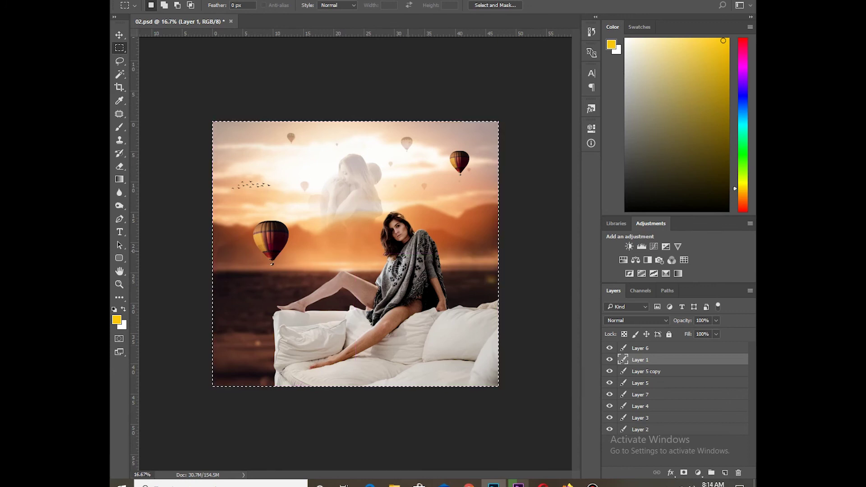
pyautogui.hotkey('ctrl', 'shift', 'n')
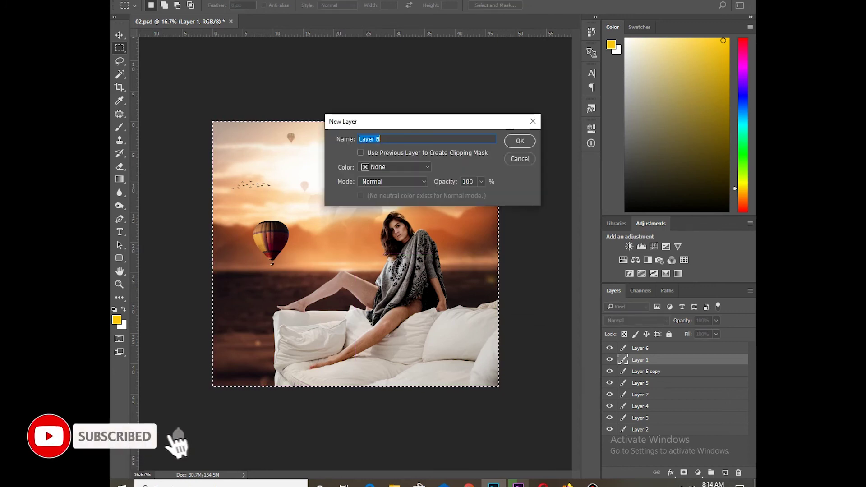
pyautogui.press('Return')
pyautogui.click(116, 320)
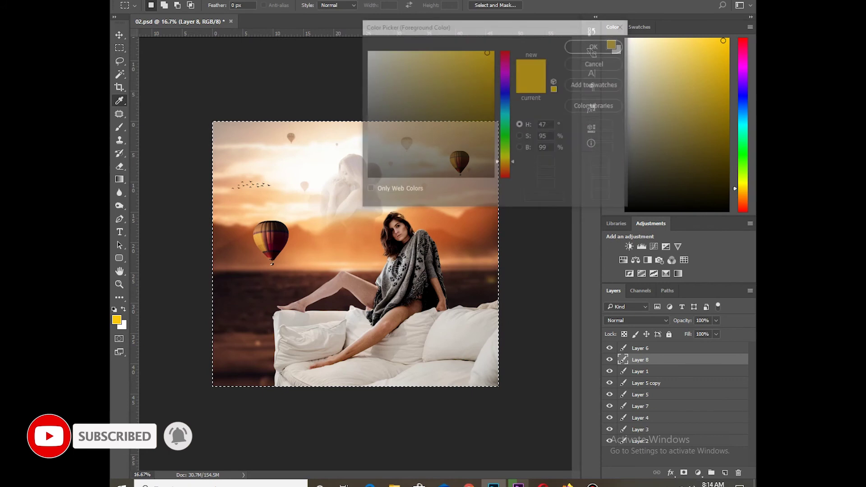
pyautogui.press('Return')
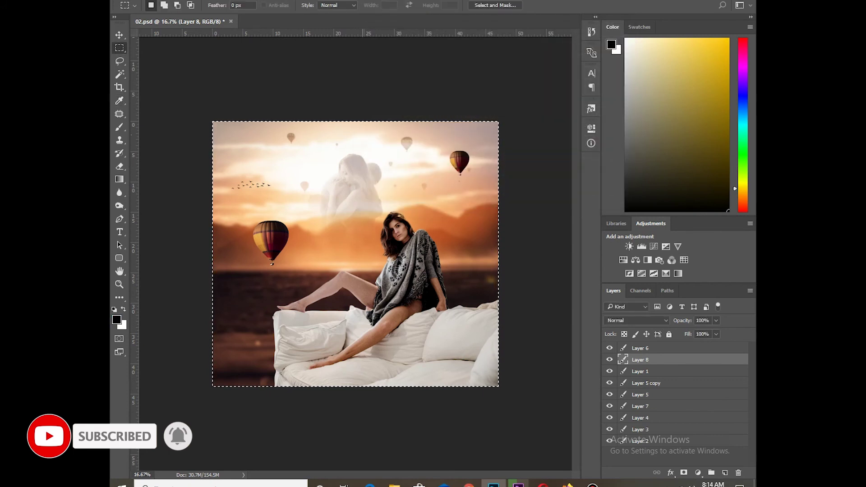
pyautogui.press('g')
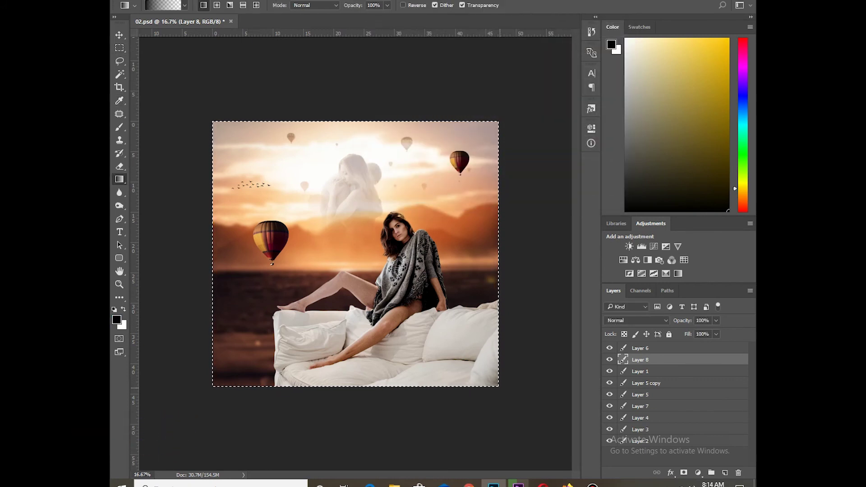
pyautogui.moveTo(261, 173)
pyautogui.mouseDown()
pyautogui.moveTo(499, 387)
pyautogui.moveTo(214, 127)
pyautogui.mouseUp()
# Deselect and enlarge the vignette layer past the canvas edges, shifting it left and down.
pyautogui.hotkey('ctrl', 'd')
pyautogui.press('v')
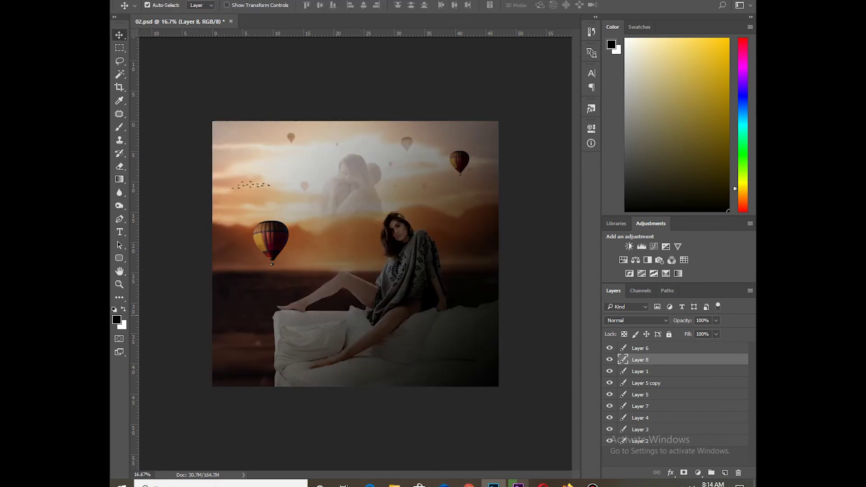
pyautogui.hotkey('ctrl', 't')
pyautogui.moveTo(498, 387); pyautogui.dragTo(557, 440)
pyautogui.moveTo(356, 254); pyautogui.dragTo(351, 260)
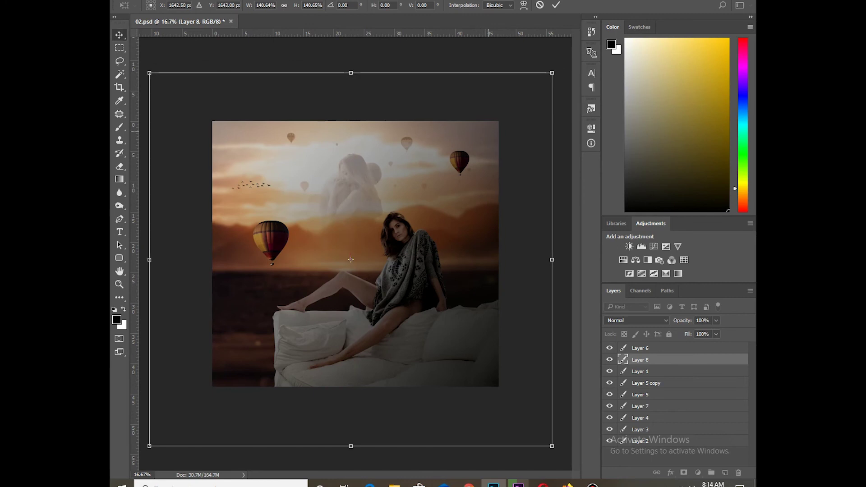
pyautogui.press('Return')
# Erase the vignette over the woman and her head with a large 50%-opacity eraser.
pyautogui.rightClick(120, 167)
pyautogui.click(153, 165)
pyautogui.press(']')
pyautogui.press(']')
pyautogui.press(']')
pyautogui.press('Return')
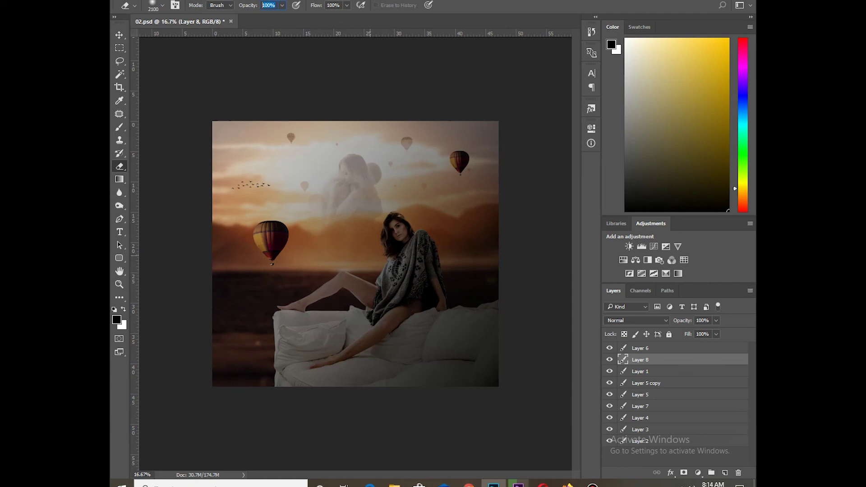
pyautogui.click(379, 271)
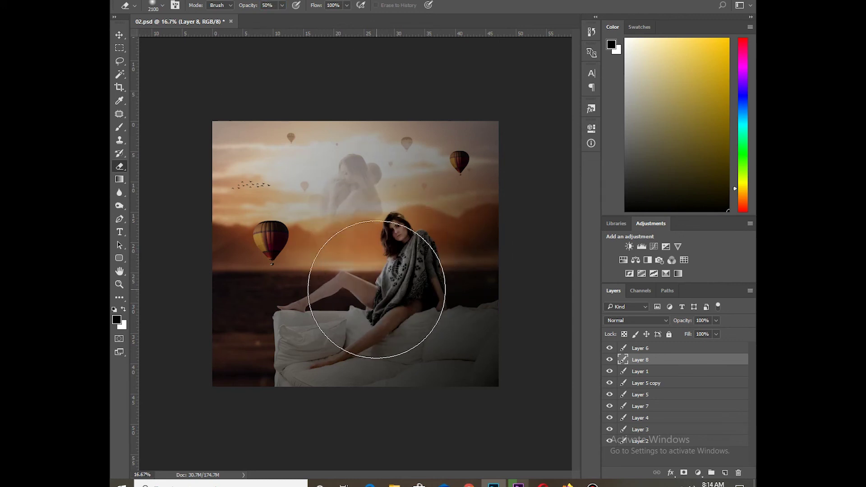
pyautogui.click(396, 265)
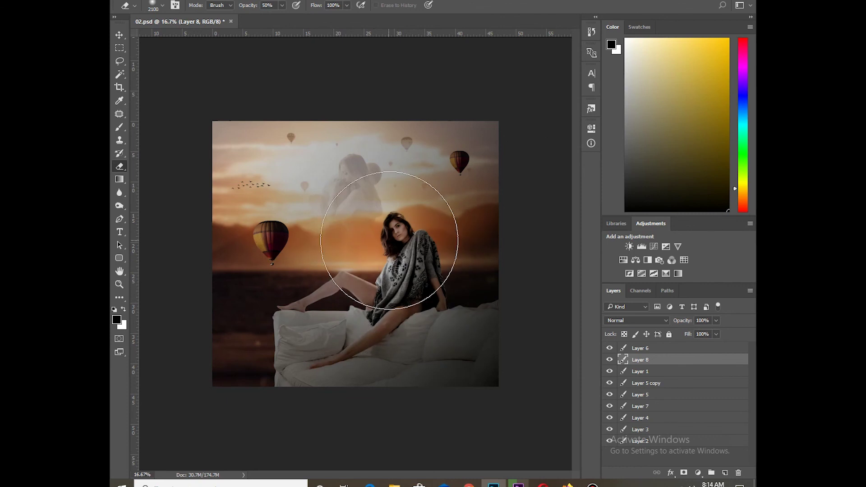
# Zoom in on the woman and make Layer 1 the active layer.
pyautogui.press('v')
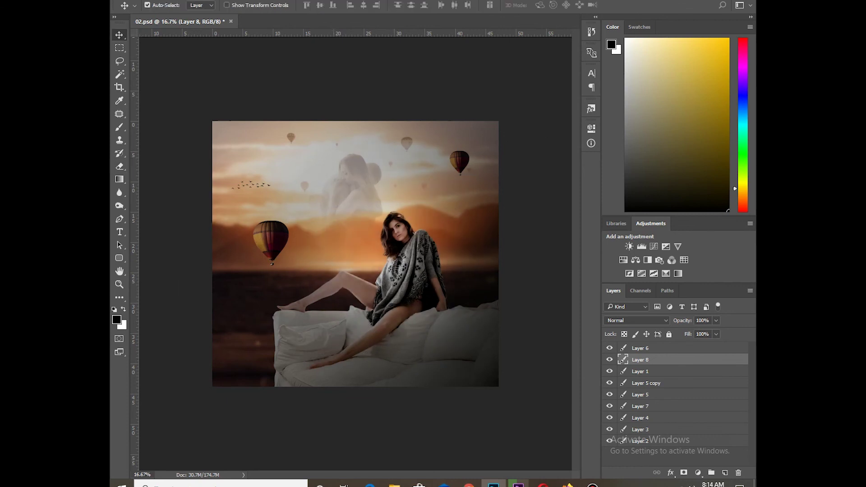
pyautogui.hotkey('ctrl', '+')
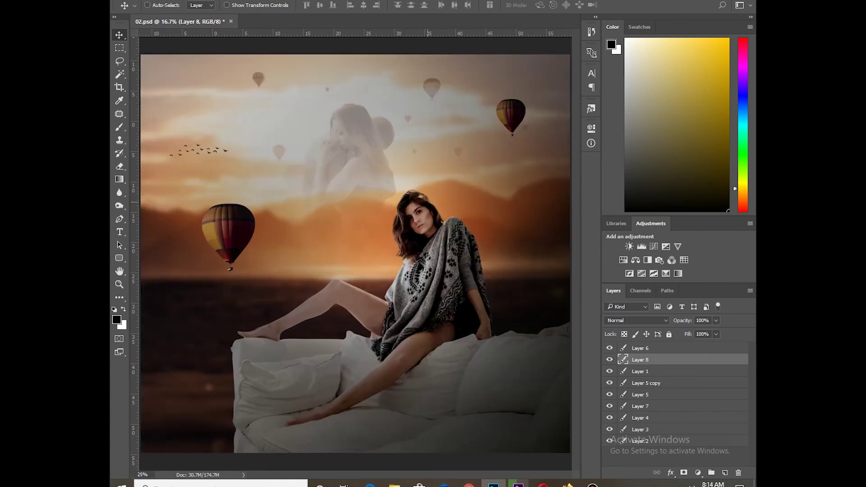
pyautogui.hotkey('ctrl', '+')
pyautogui.scroll(3, 428, 230)
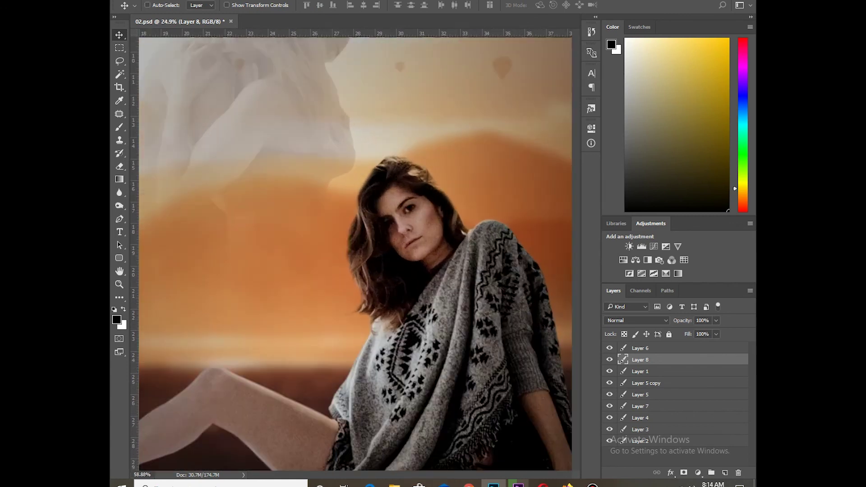
pyautogui.rightClick(397, 200)
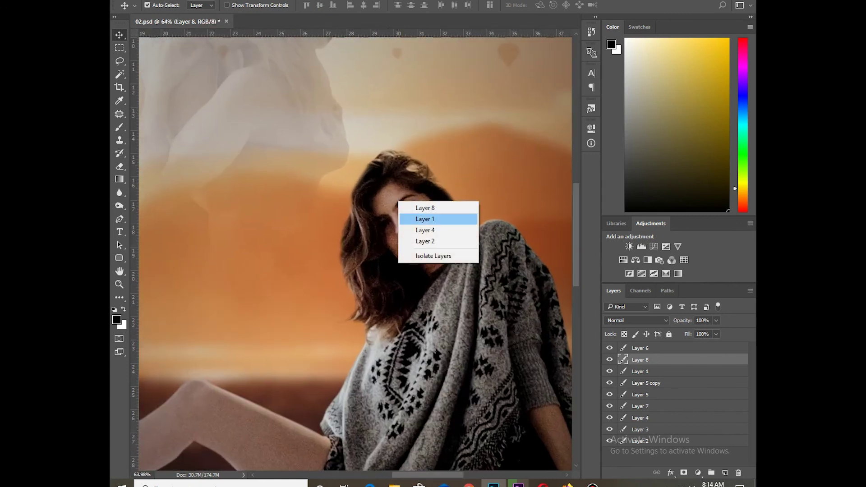
pyautogui.click(413, 219)
# Run Imagenomic Portraiture on Layer 1, sampling her skin tone for the mask.
pyautogui.click(271, 1)
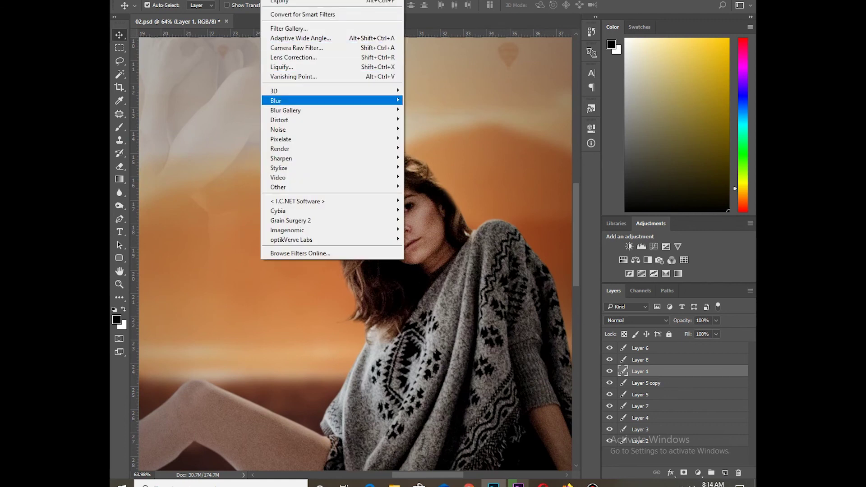
pyautogui.click(427, 230)
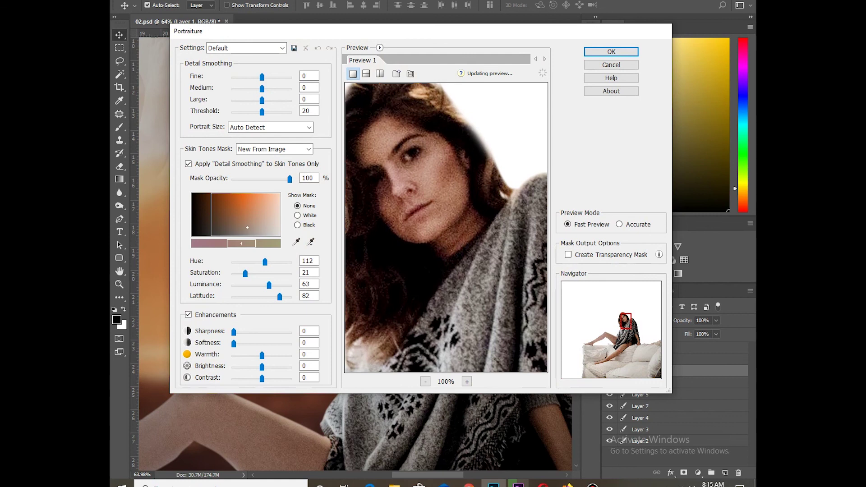
pyautogui.click(311, 242)
pyautogui.click(399, 201)
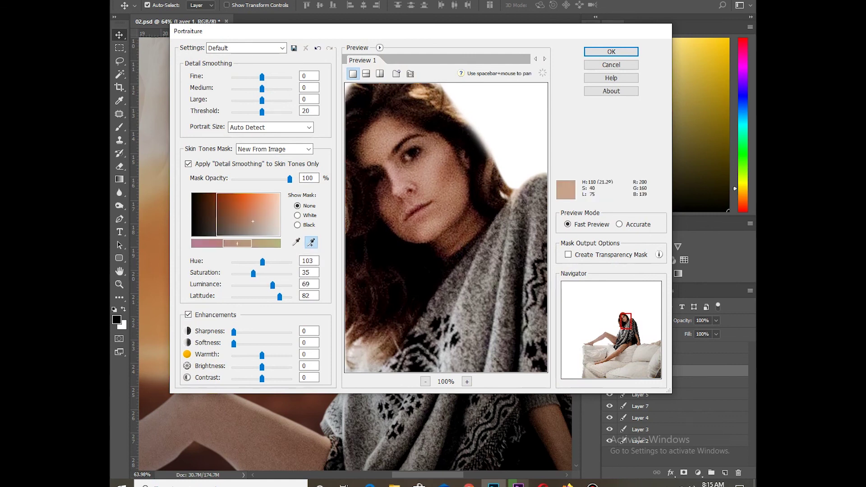
pyautogui.click(611, 51)
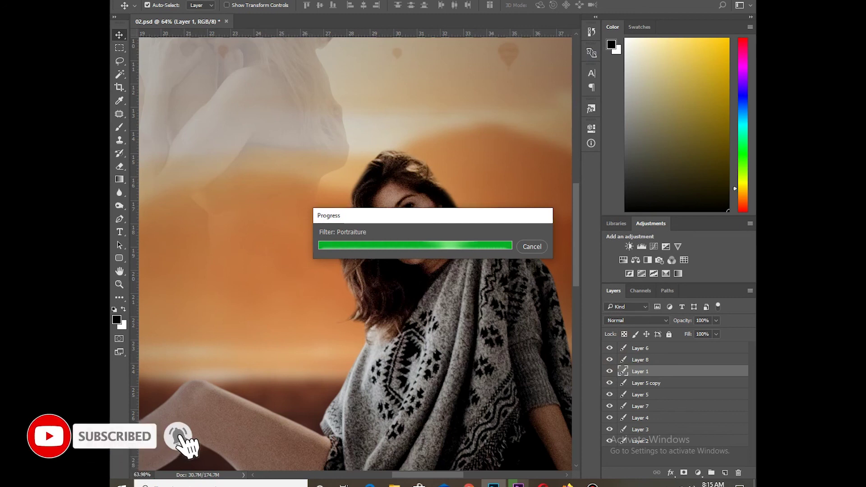
pyautogui.hotkey('ctrl', '0')
# Hide the panels and save the document.
pyautogui.press('Tab')
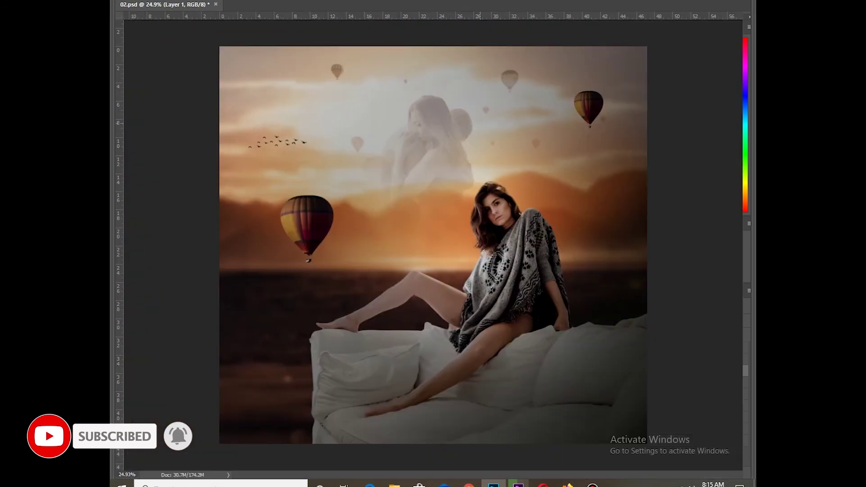
pyautogui.press('ctrl')
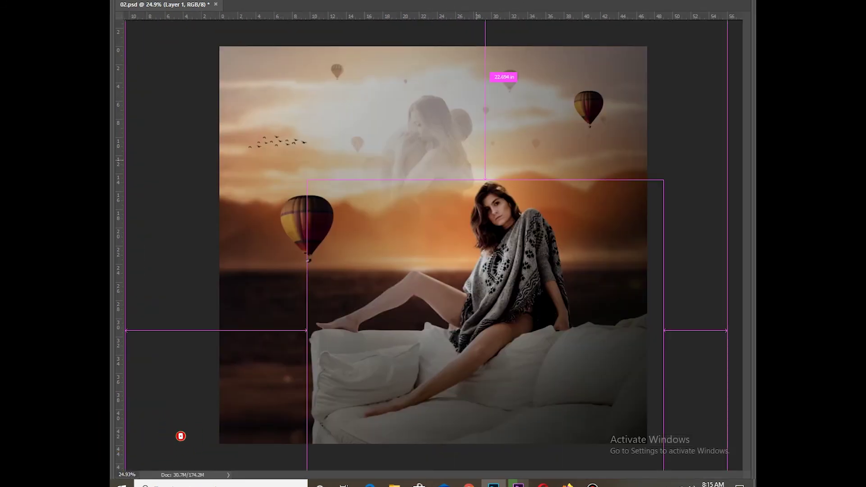
pyautogui.hotkey('ctrl', 's')
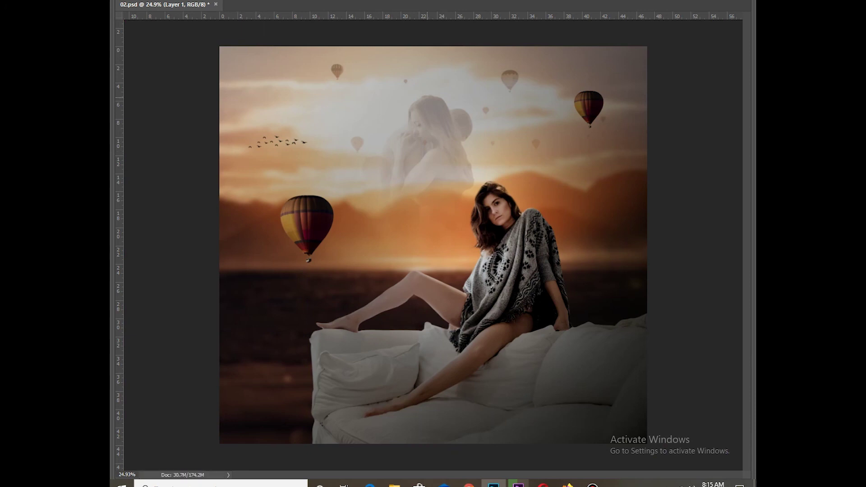
# Apply Camera Raw with Contrast +18, Shadows -8, Vibrance +42, Clarity +11, Exposure +0.35.
pyautogui.click(270, 0)
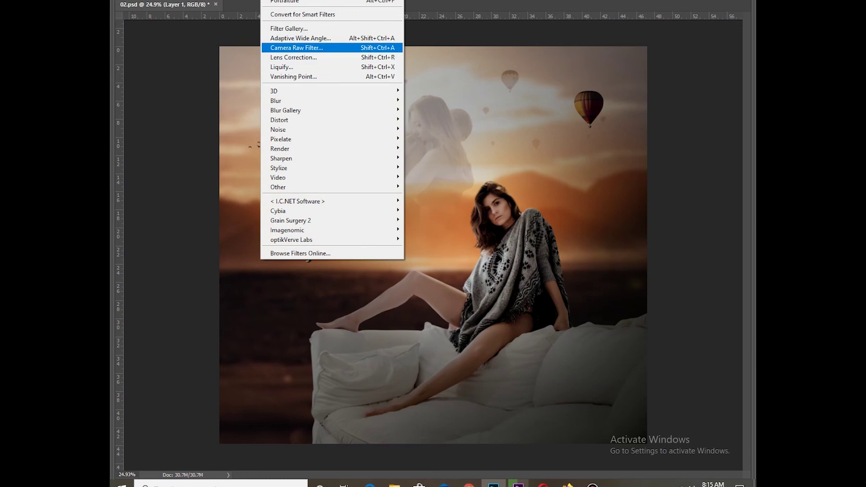
pyautogui.press('Return')
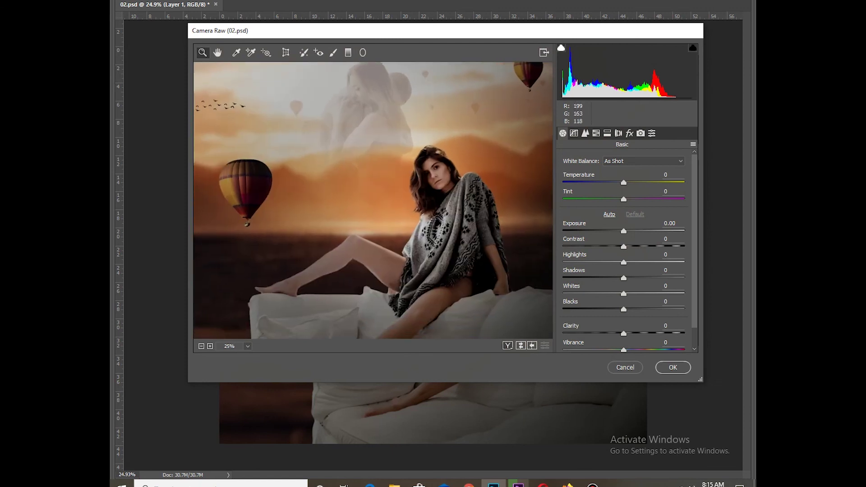
pyautogui.moveTo(623, 246); pyautogui.dragTo(635, 247)
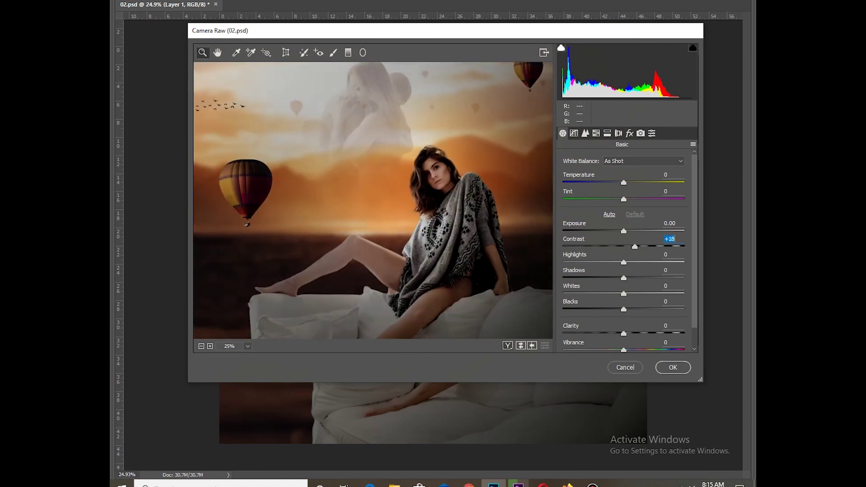
pyautogui.write('-8')
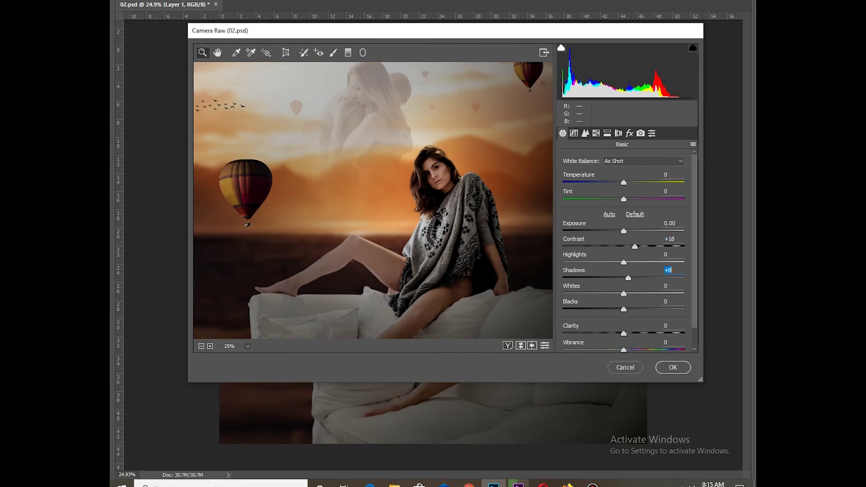
pyautogui.scroll(-1, 623, 204)
pyautogui.press('Tab')
pyautogui.press('Tab')
pyautogui.press('Tab')
pyautogui.write('42')
pyautogui.hotkey('shift', 'Tab')
pyautogui.write('11')
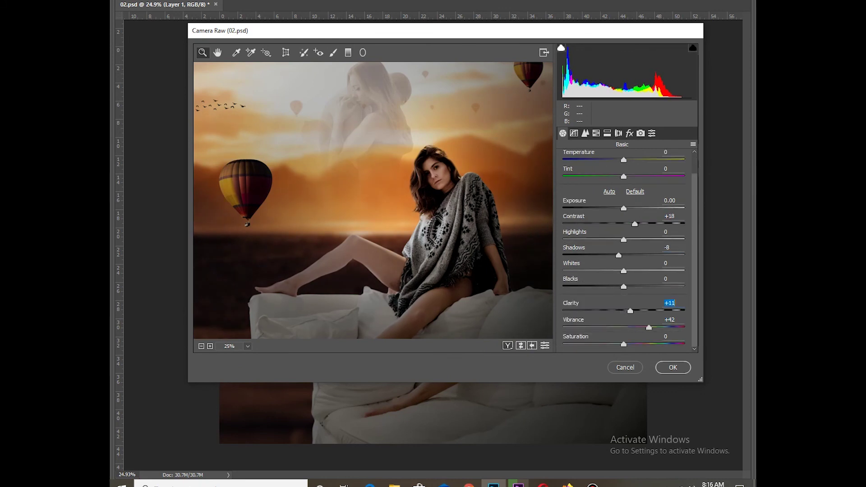
pyautogui.hotkey('shift', 'Tab')
pyautogui.hotkey('shift', 'Tab')
pyautogui.hotkey('shift', 'Tab')
pyautogui.write('0.20.35')
pyautogui.press('Return')
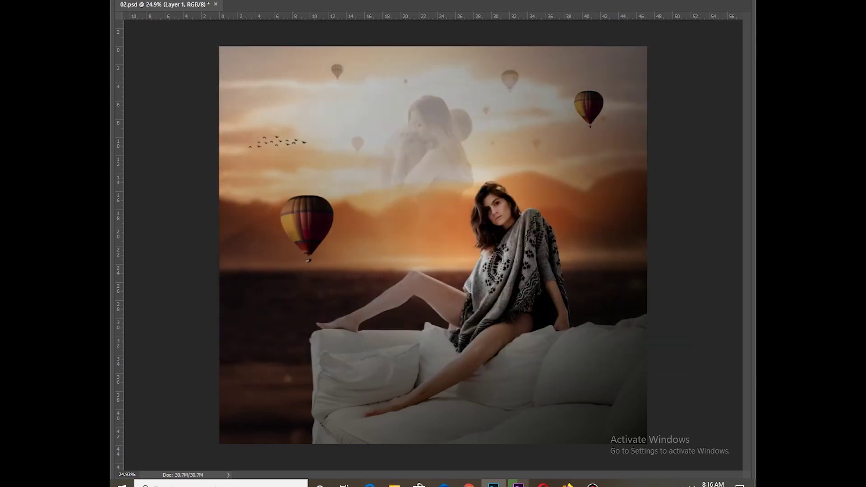